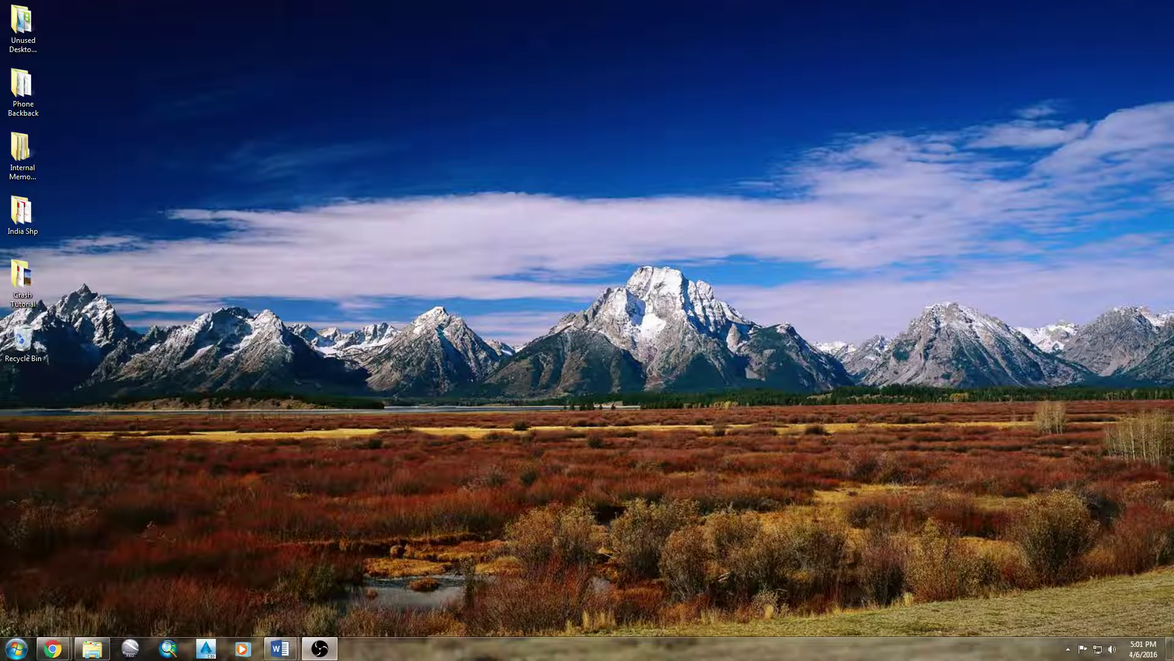
# - Launch Civil 3D 2016 Imperial
pyautogui.press('super')
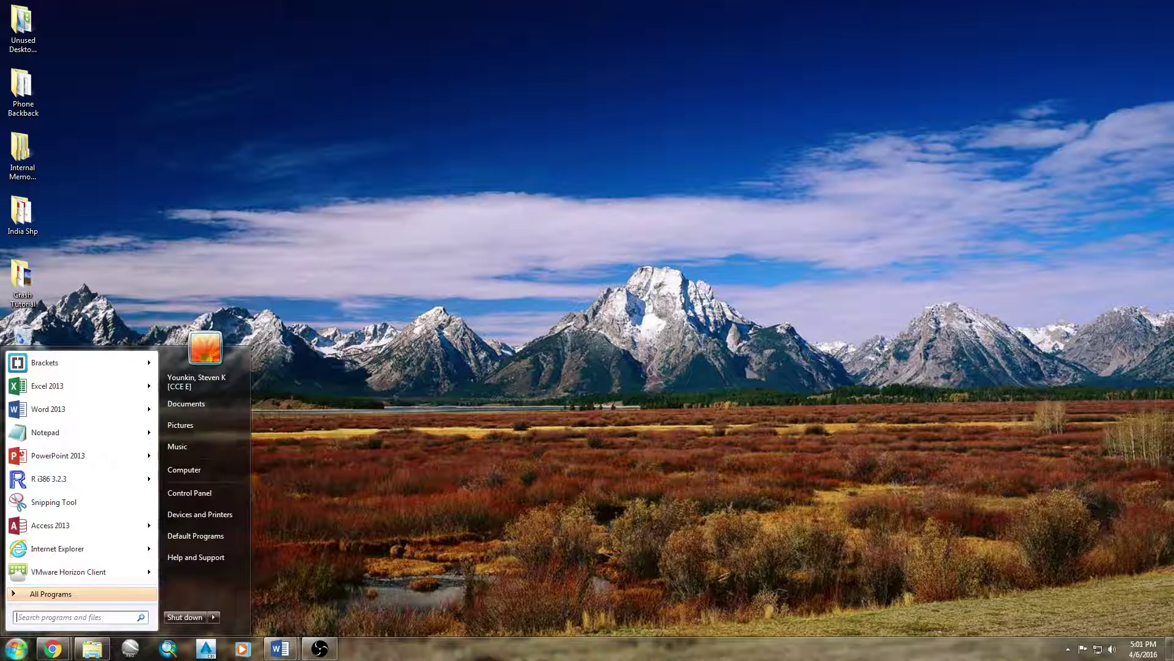
pyautogui.write('imperi')
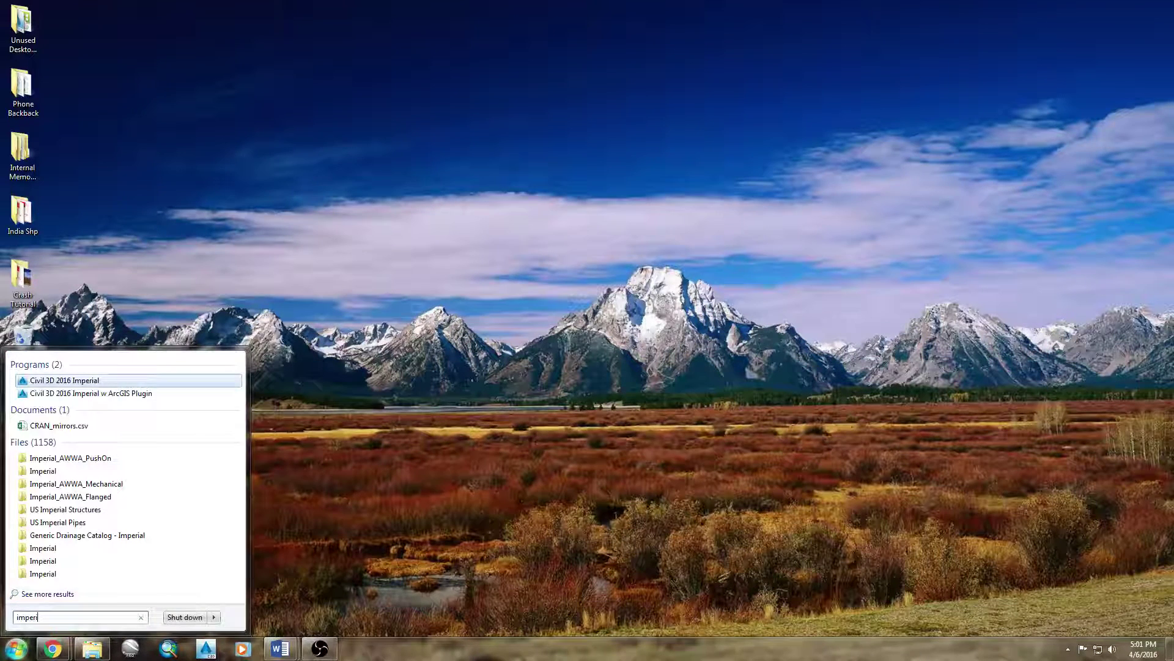
pyautogui.press('Return')
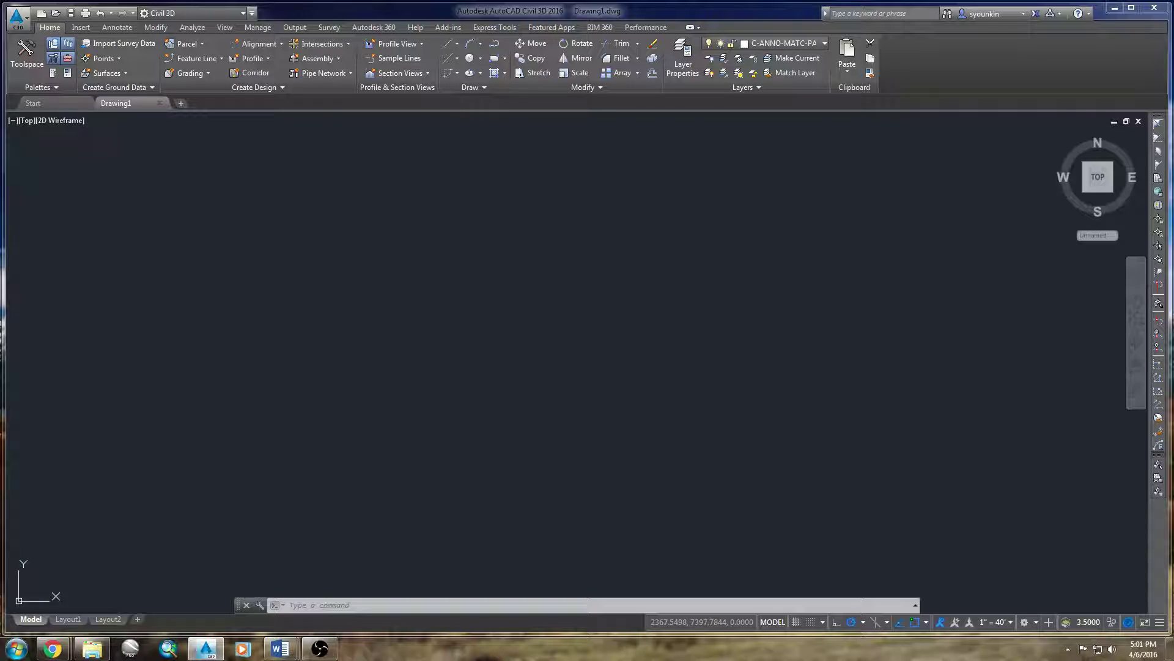
# - Turn on the map Task Pane with the MAPWSPACE command
pyautogui.moveTo(289, 336); pyautogui.dragTo(458, 351, button='middle')
pyautogui.write('map')
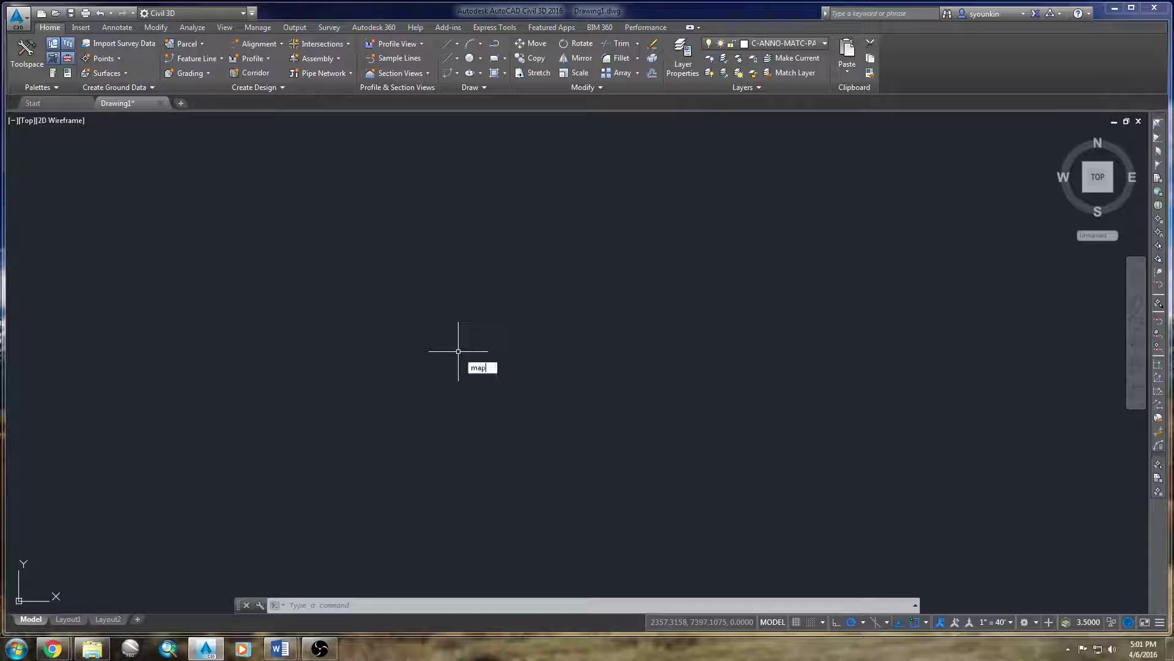
pyautogui.write('wspace')
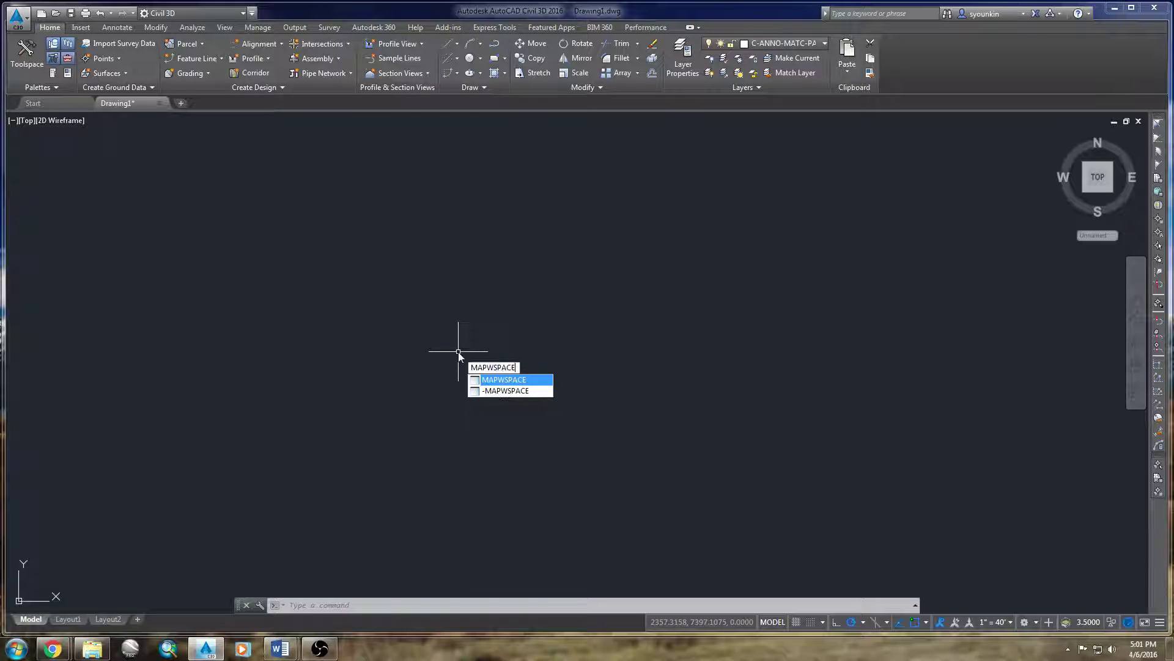
pyautogui.press('Return')
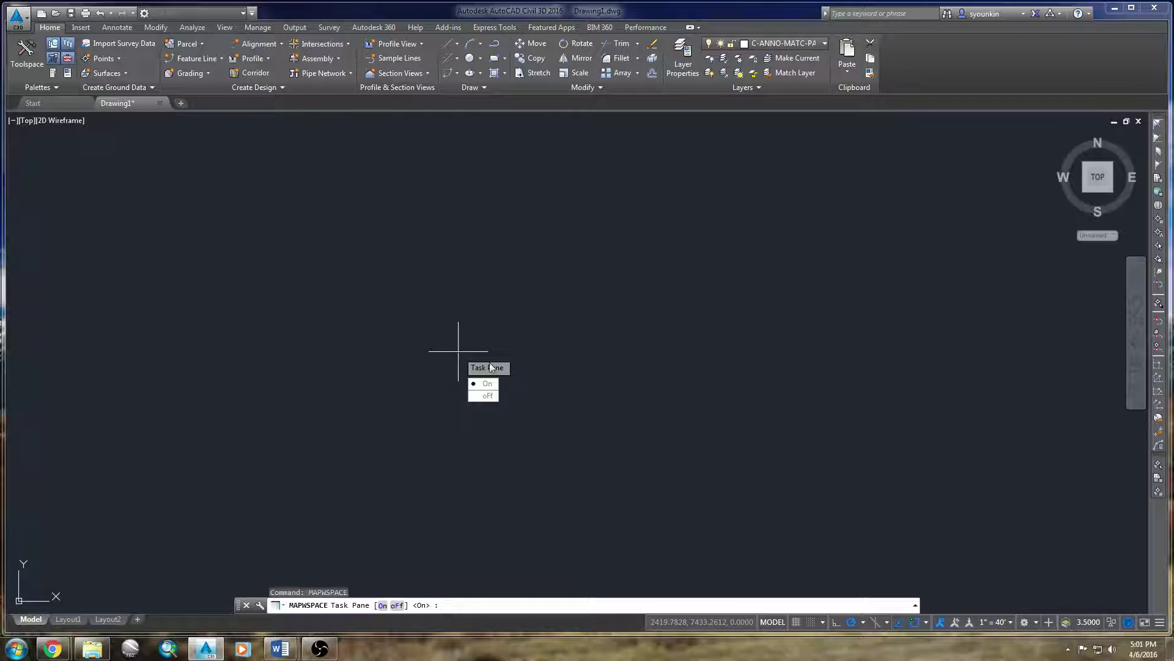
pyautogui.click(487, 382)
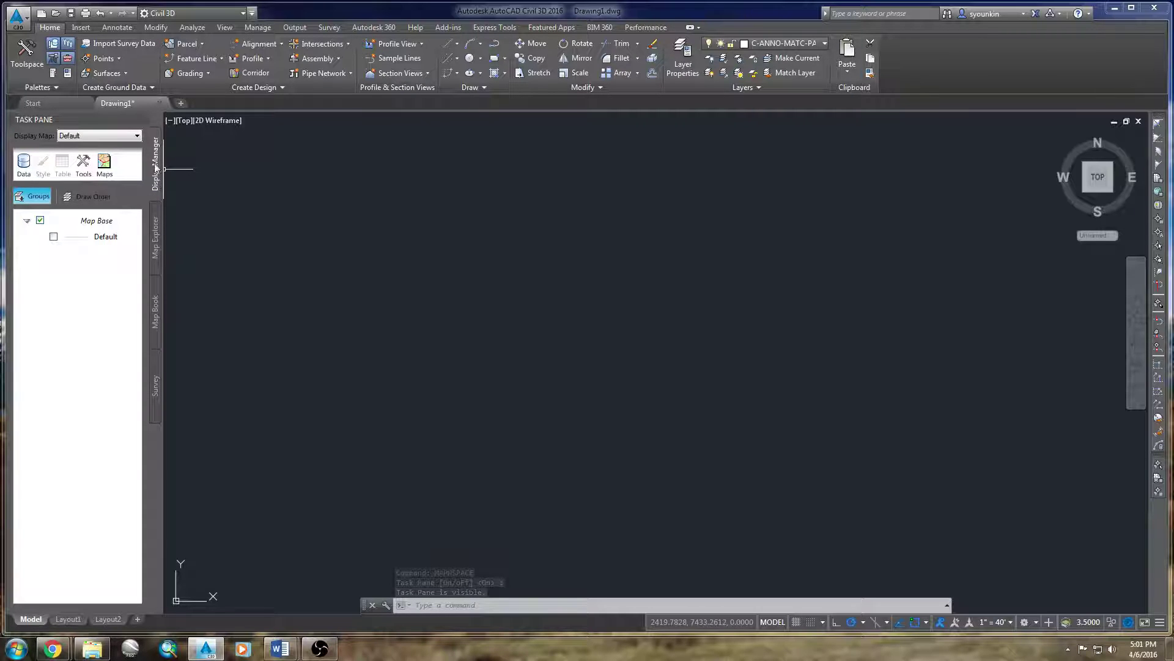
# - Start a new WMS data connection and name it Ames Raster
pyautogui.click(24, 174)
pyautogui.click(71, 177)
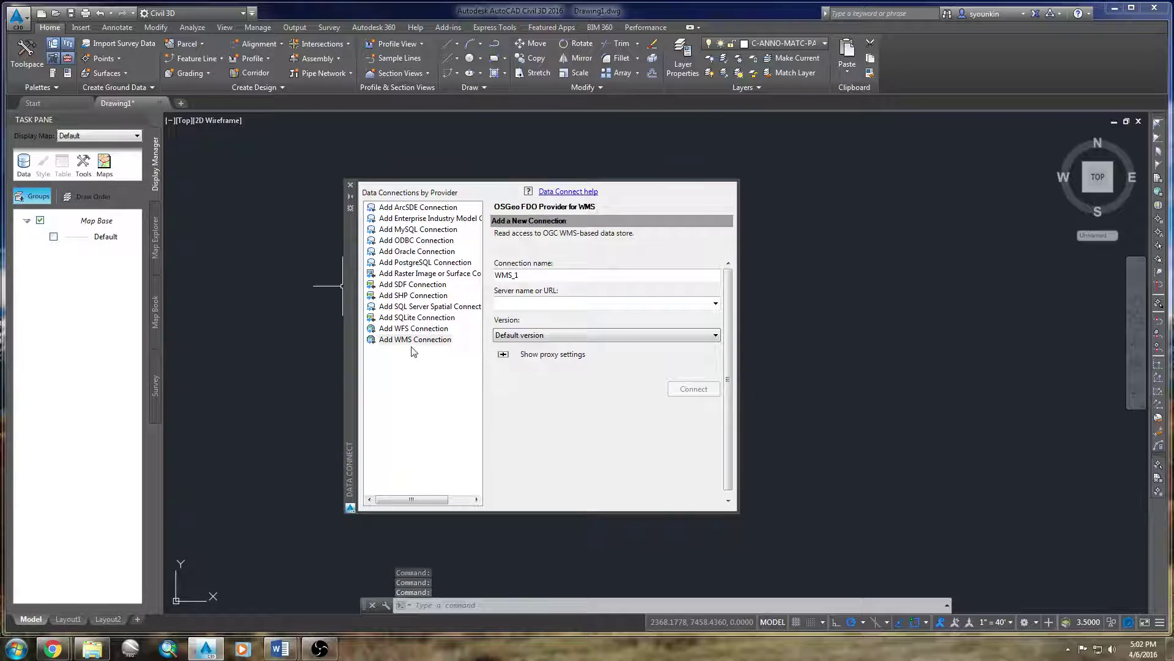
pyautogui.click(409, 341)
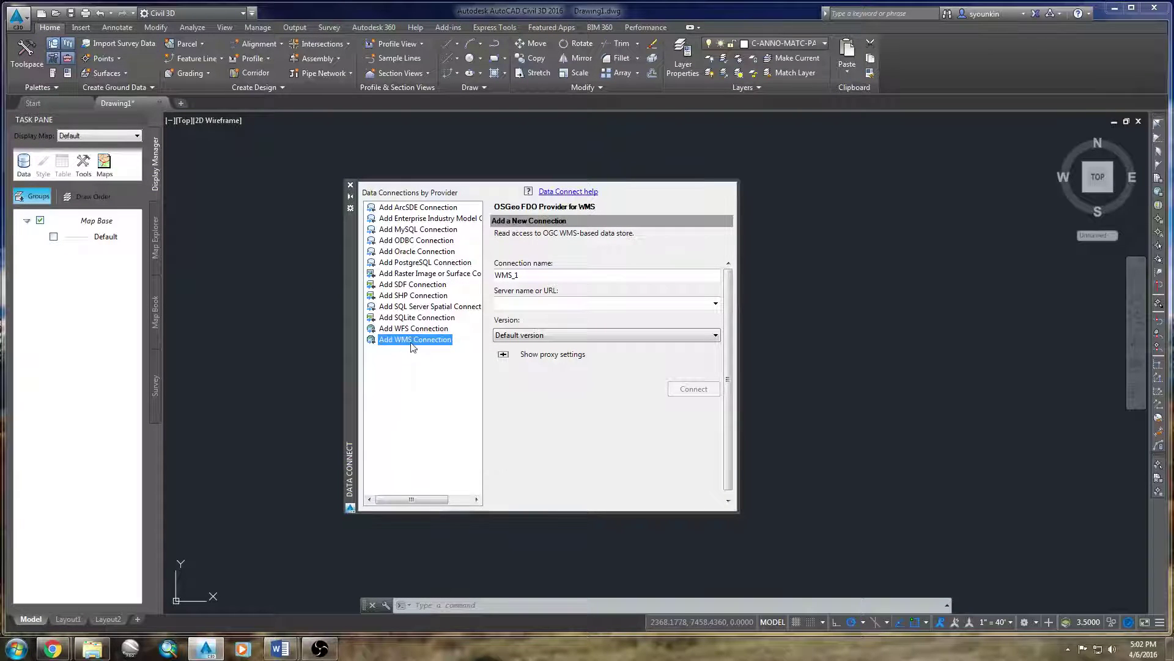
pyautogui.moveTo(530, 276); pyautogui.dragTo(445, 270)
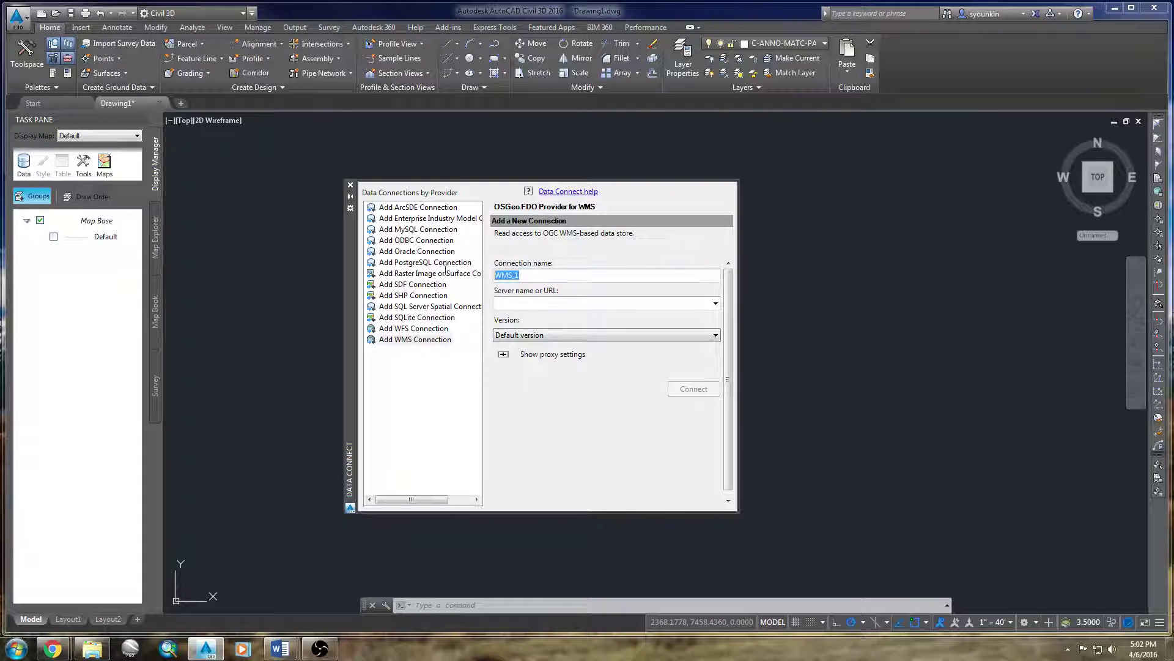
pyautogui.write('Ames Raster')
pyautogui.press('Tab')
pyautogui.click(541, 304)
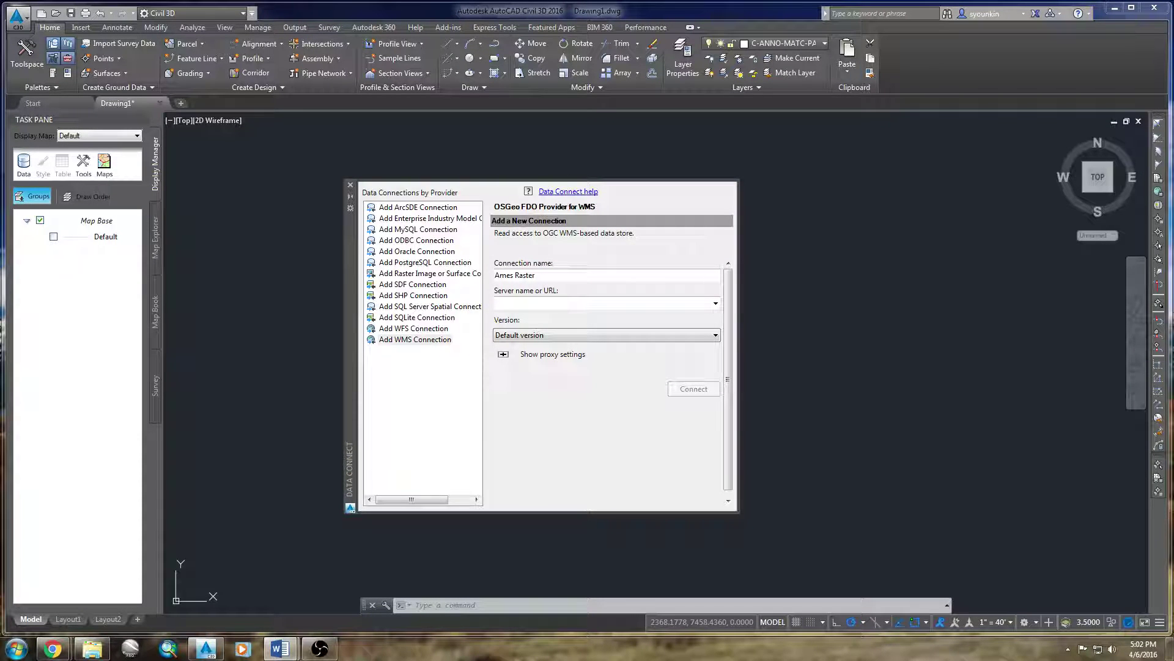
pyautogui.click(598, 304)
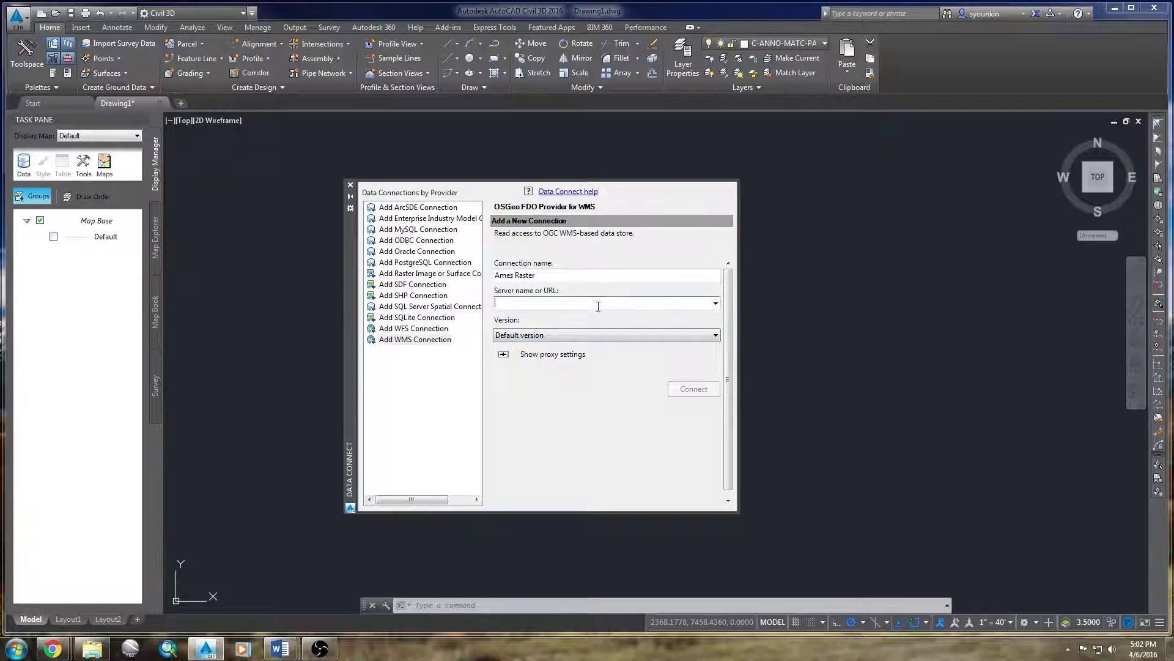
pyautogui.hotkey('ctrl', 'v')
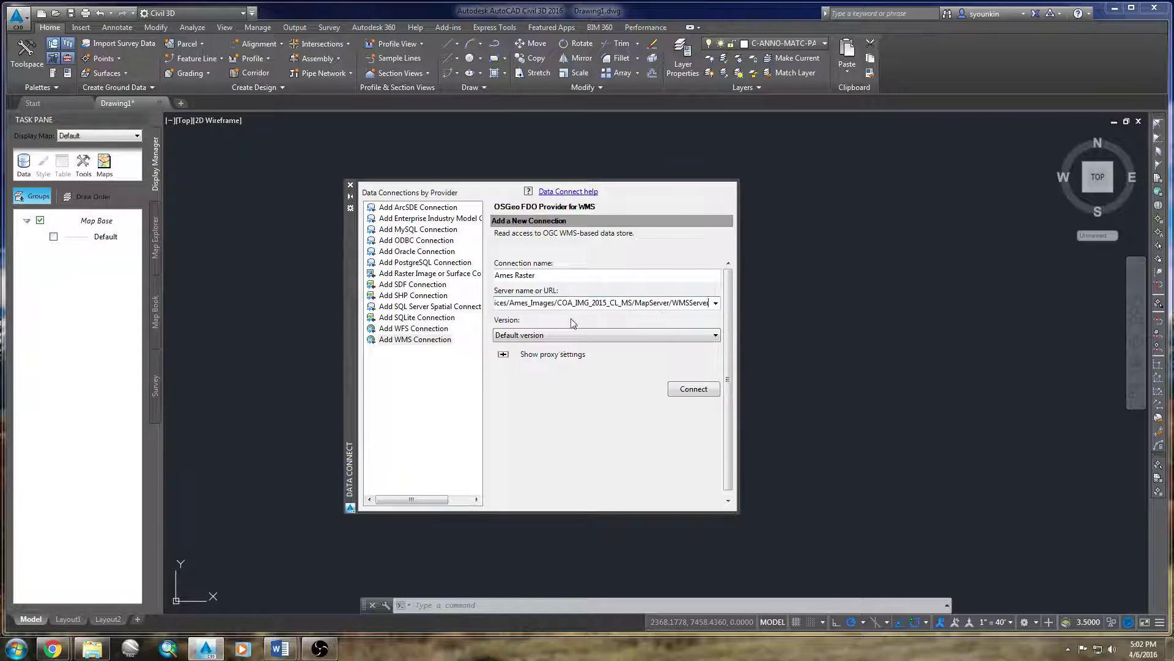
pyautogui.press('Home')
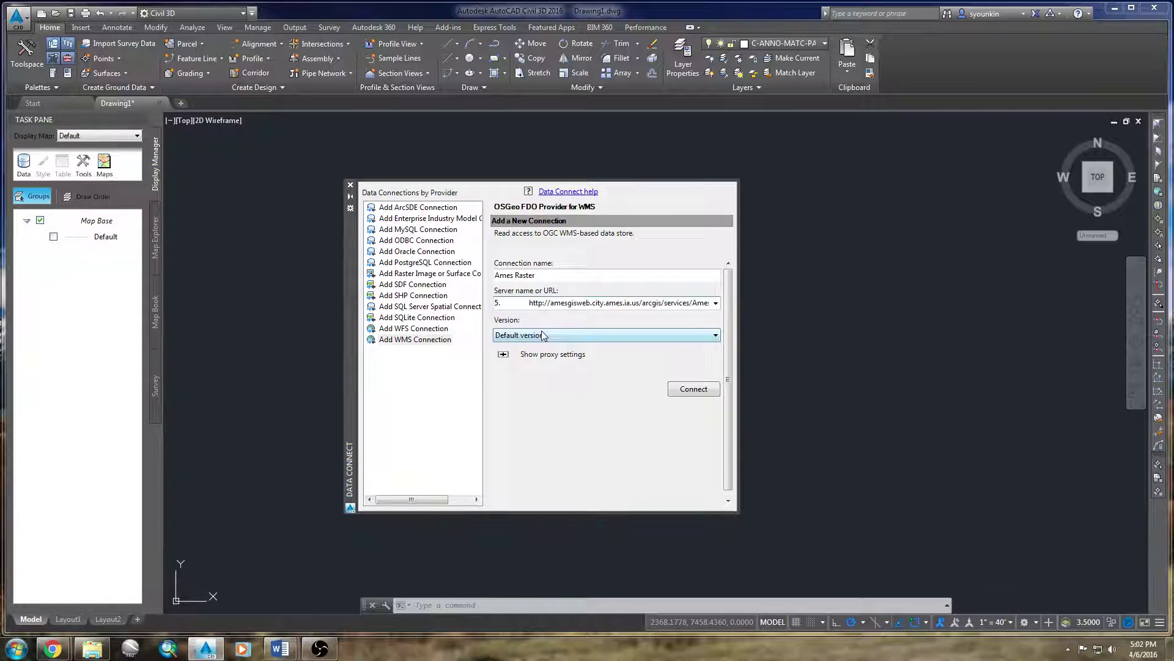
pyautogui.press('Delete')
pyautogui.press('Delete')
pyautogui.press('Delete')
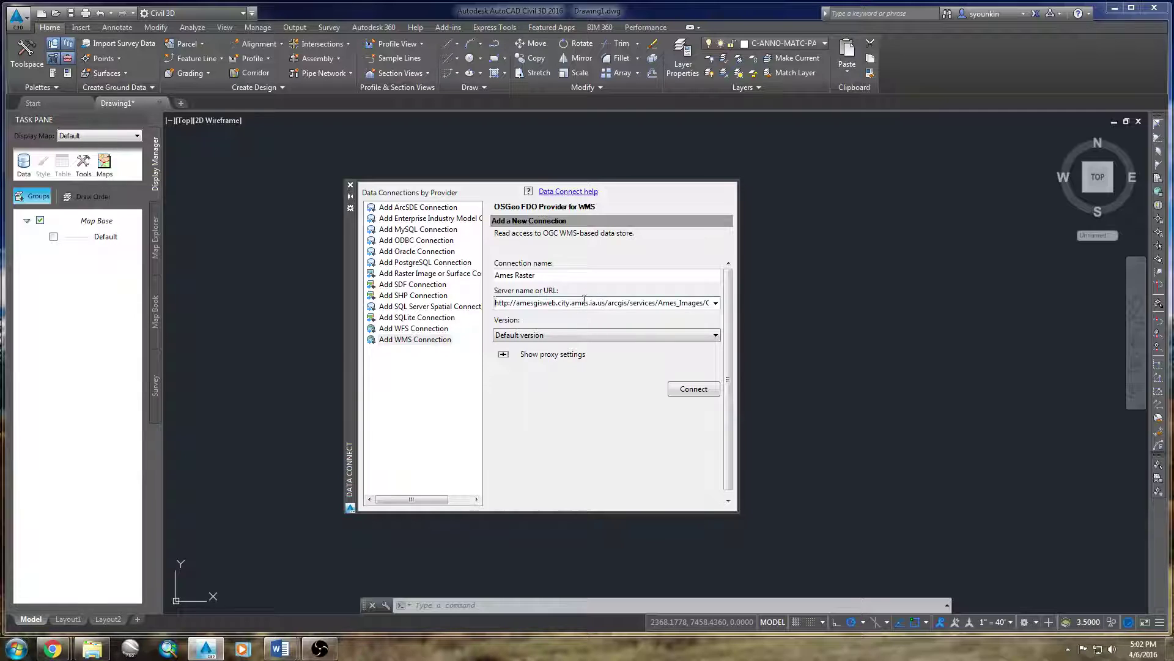
# - Set the WMS version to 1.1.1 and connect to the server, leaving the user name and password blank
pyautogui.click(588, 336)
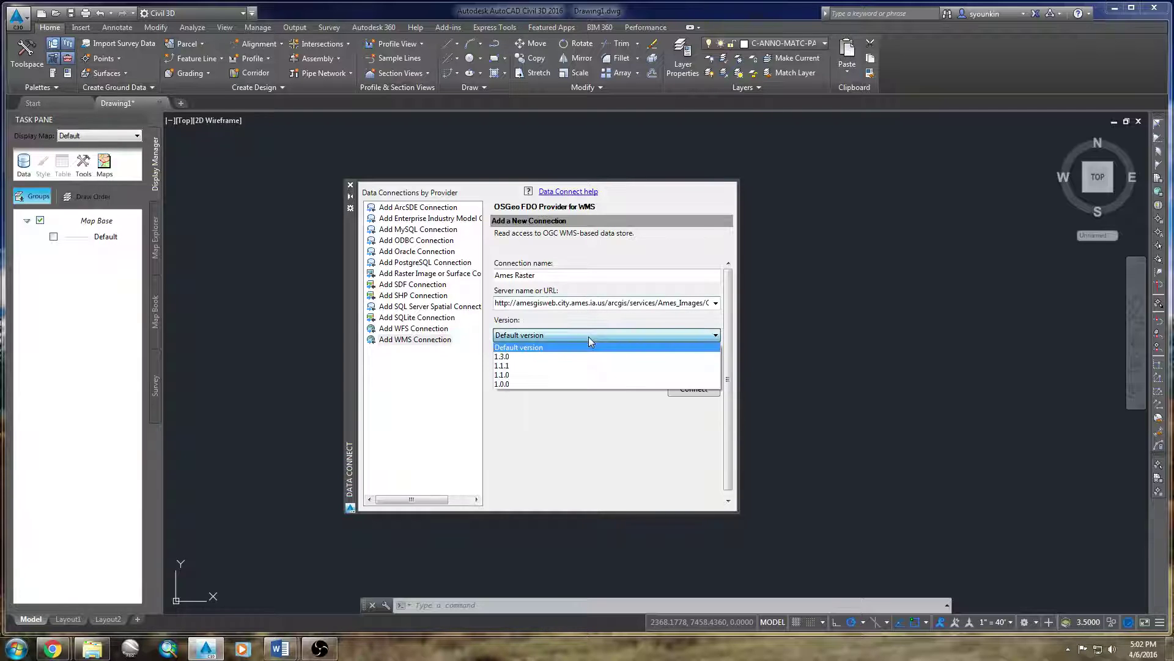
pyautogui.click(564, 367)
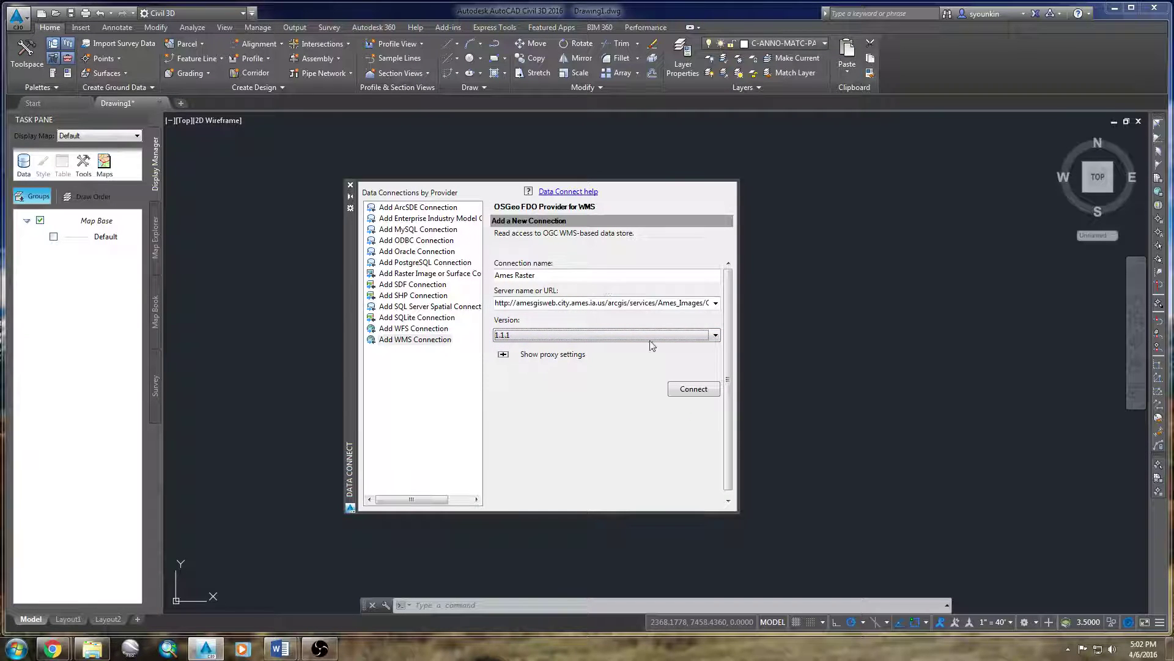
pyautogui.click(690, 394)
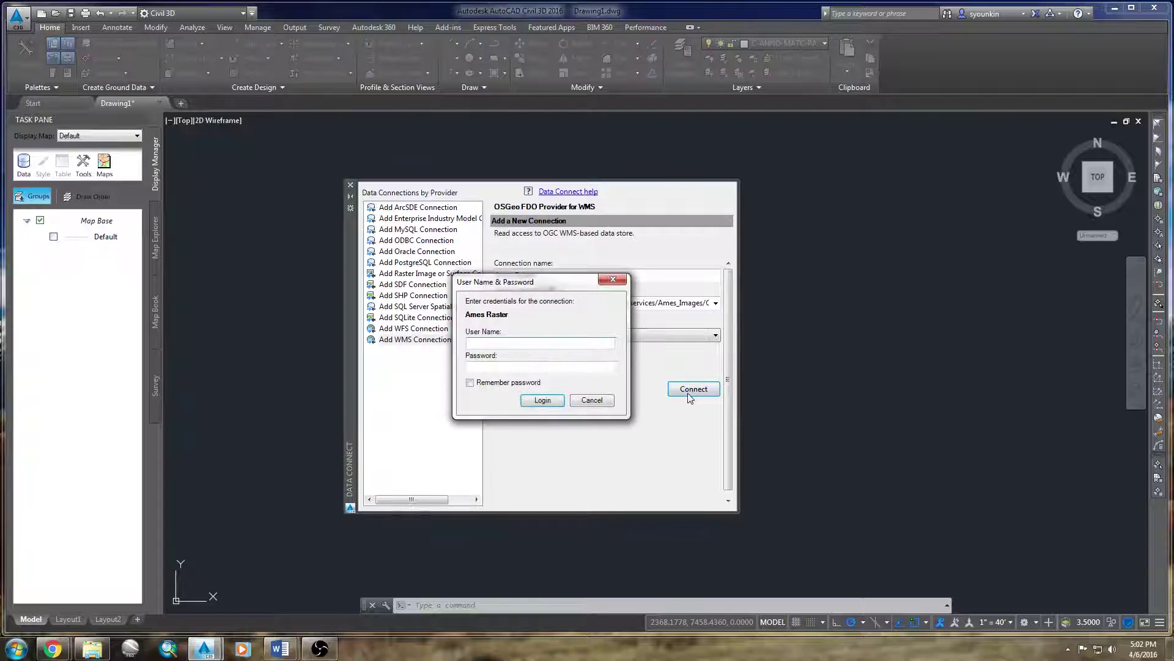
pyautogui.click(552, 398)
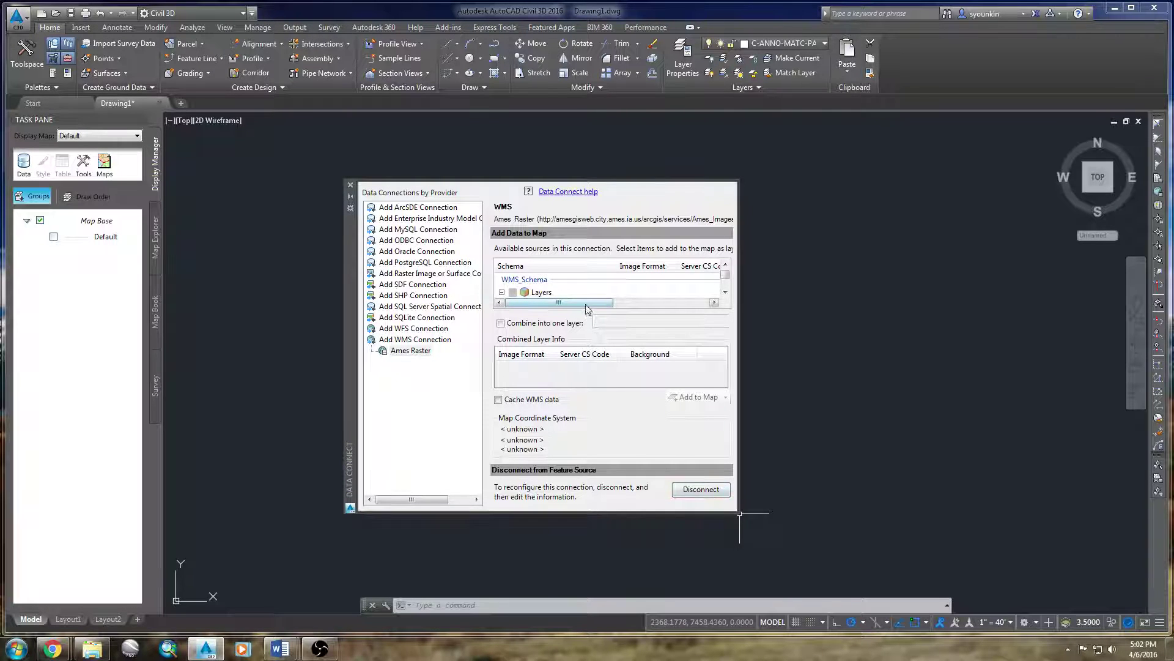
# - Add the COA_IMG_2015_SPR_CL_4 image layer from the Ames Raster connection to the map and close the data connection window
pyautogui.click(725, 291)
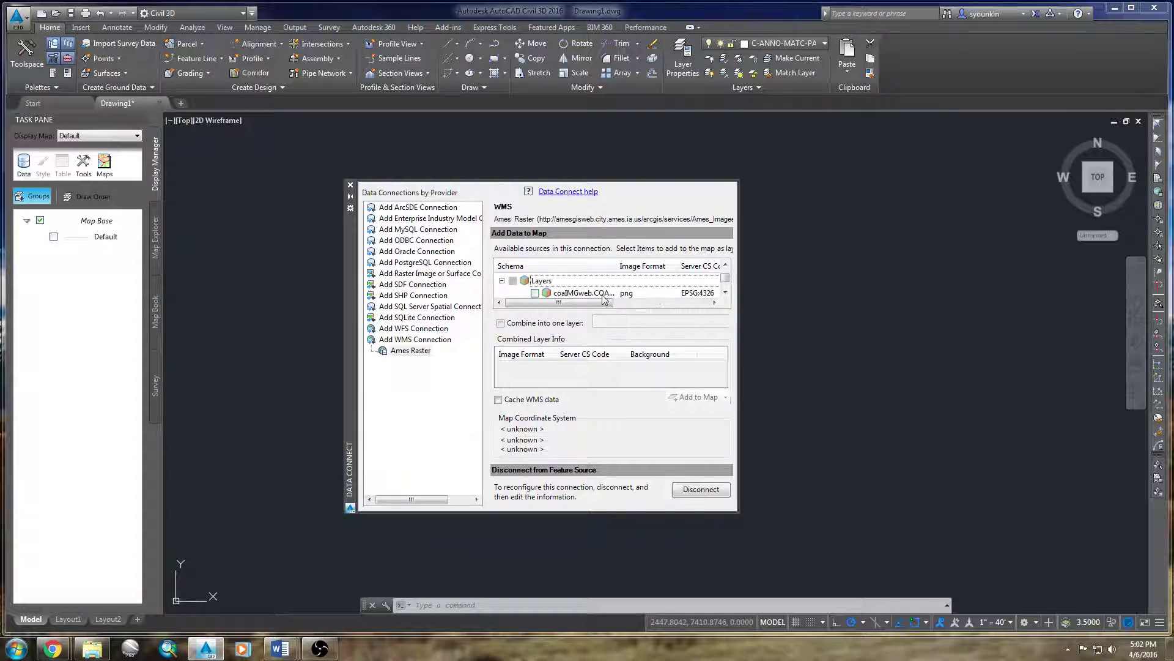
pyautogui.moveTo(617, 265); pyautogui.dragTo(710, 266)
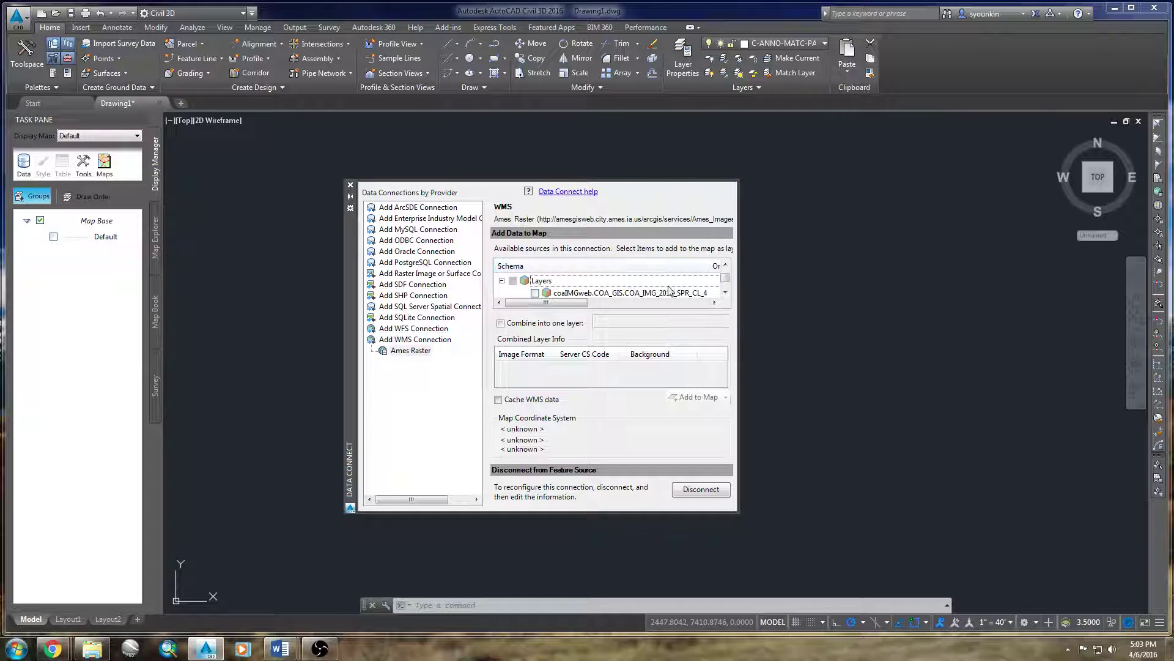
pyautogui.click(535, 293)
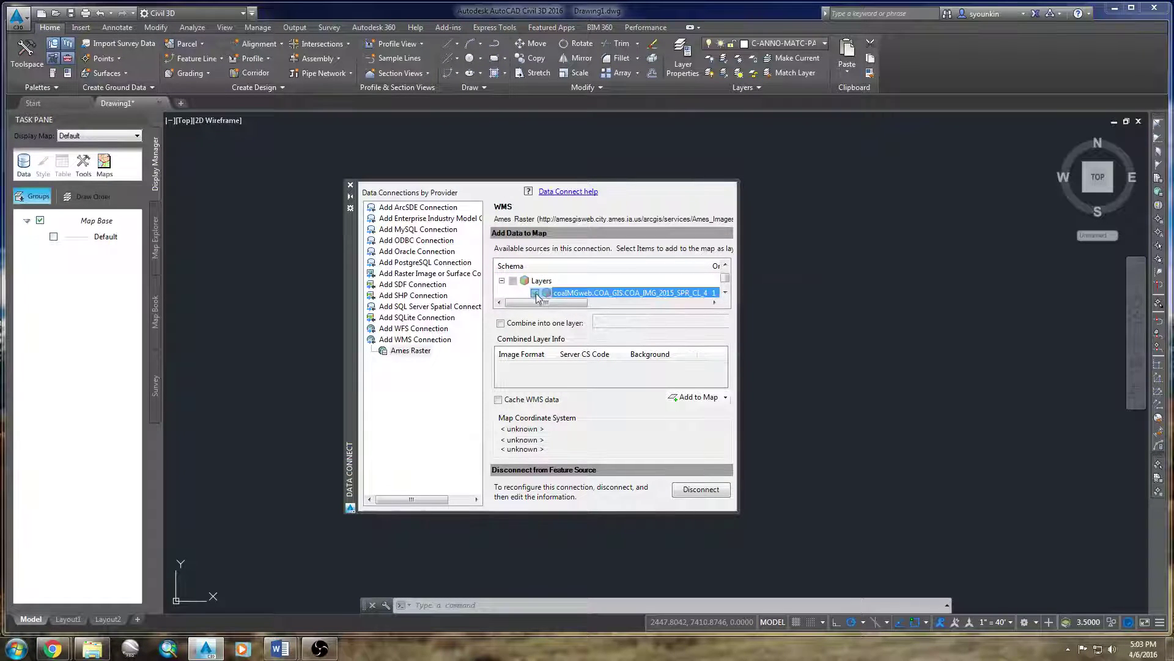
pyautogui.click(691, 399)
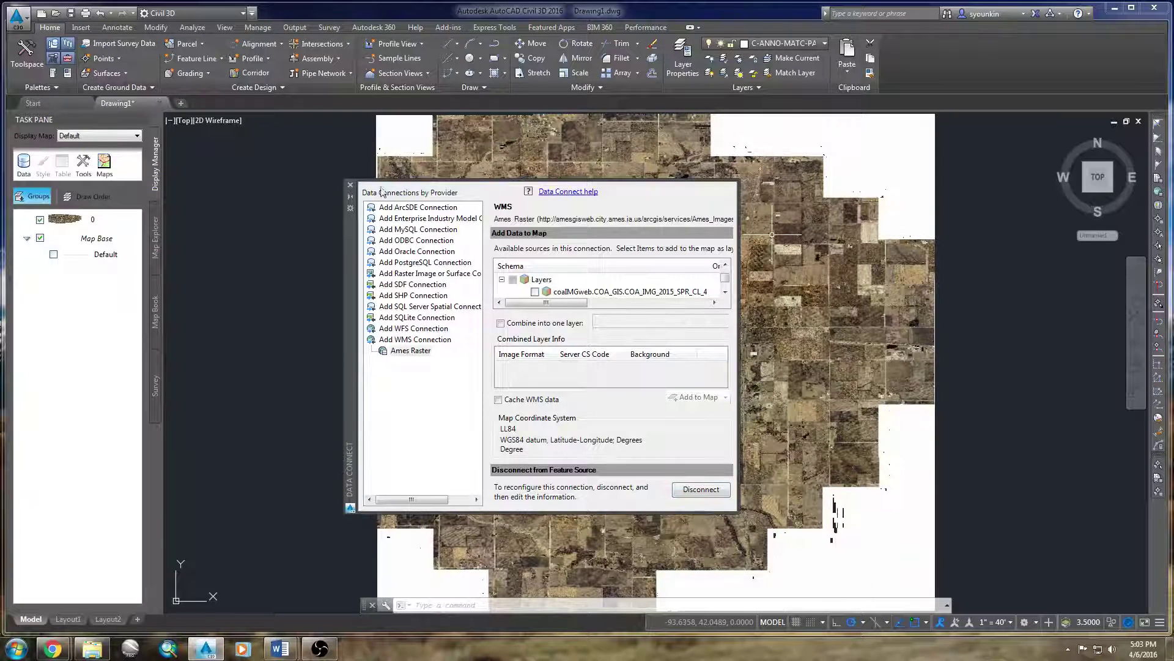
pyautogui.click(350, 184)
# - Examine the aerial imagery's detail at the road intersection, including the lane and stop-line markings, at several zoom levels
pyautogui.scroll(1, 554, 311)
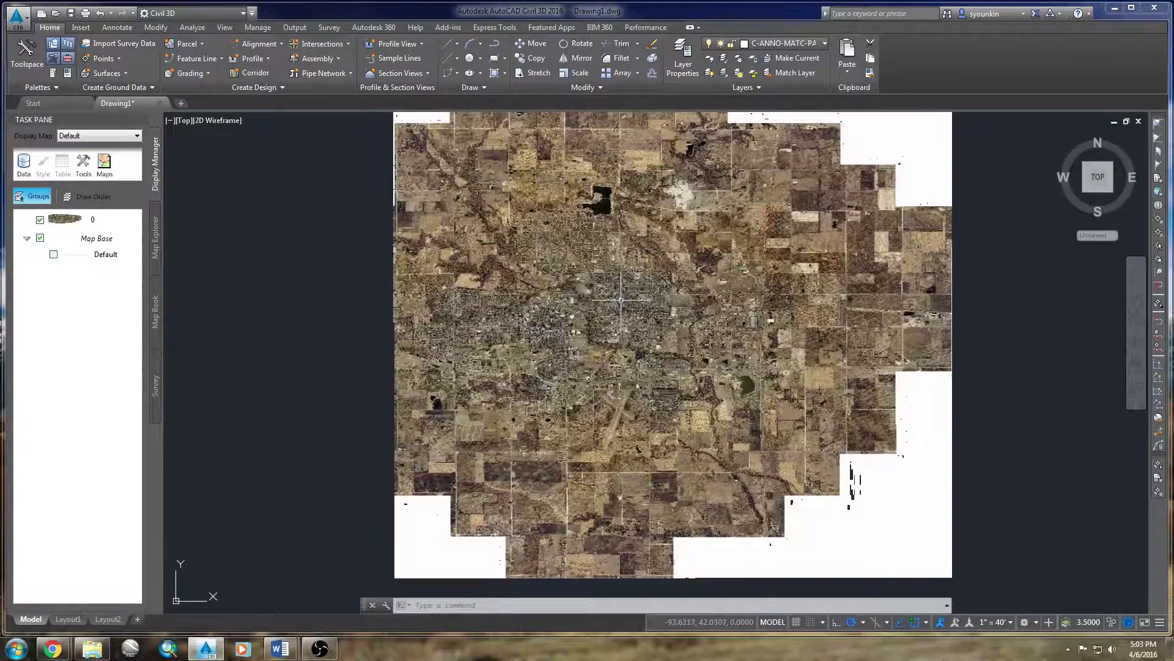
pyautogui.scroll(3, 585, 300)
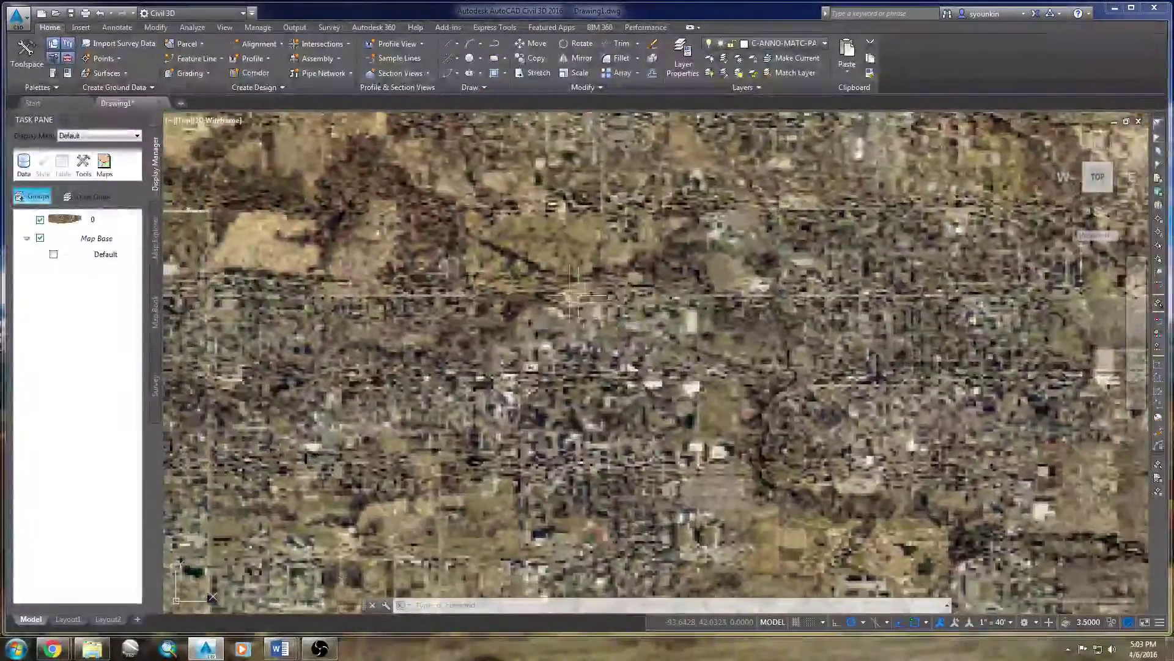
pyautogui.scroll(4, 616, 290)
pyautogui.scroll(3, 616, 290)
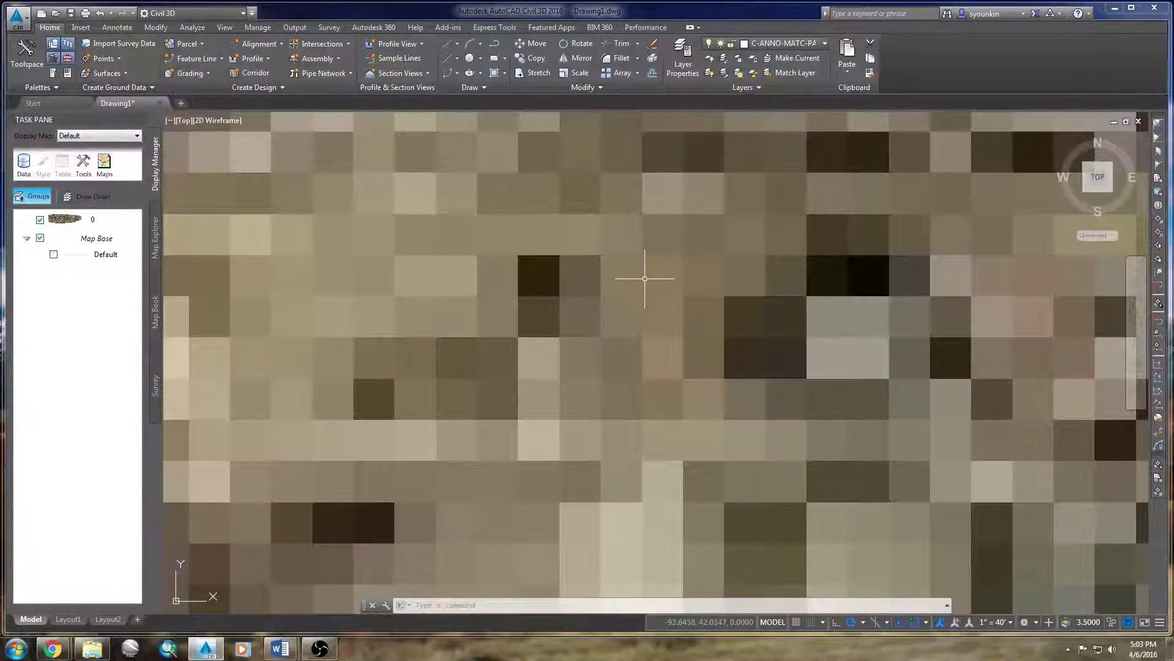
pyautogui.scroll(-5, 656, 316)
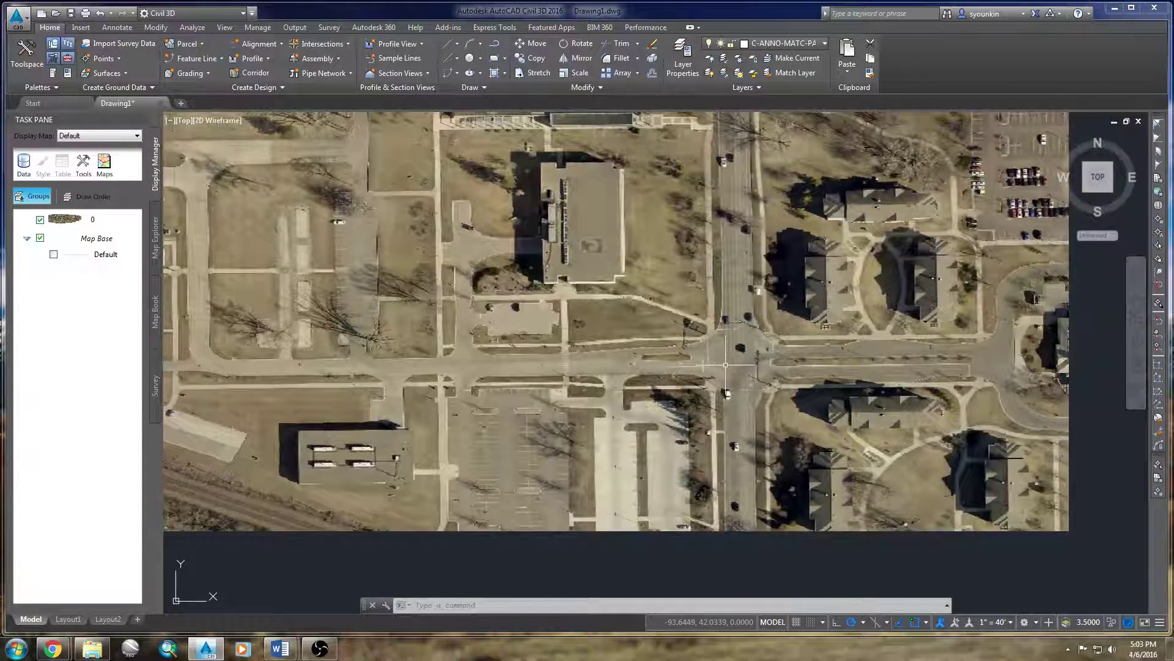
pyautogui.scroll(4, 732, 364)
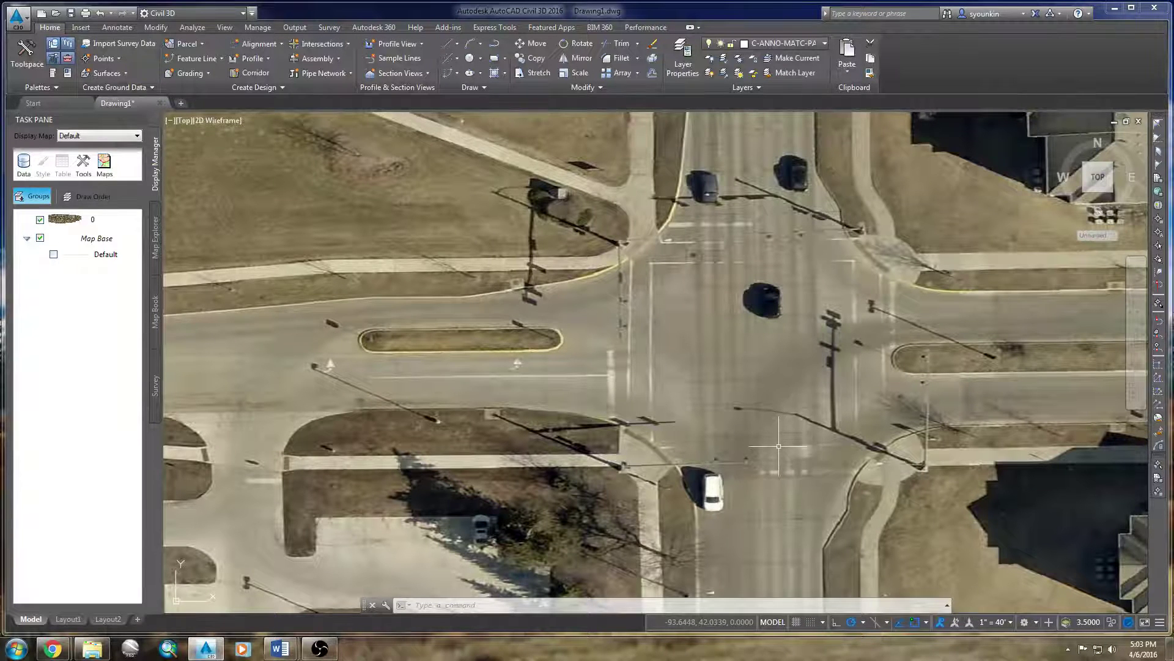
pyautogui.moveTo(594, 443); pyautogui.dragTo(652, 401, button='middle')
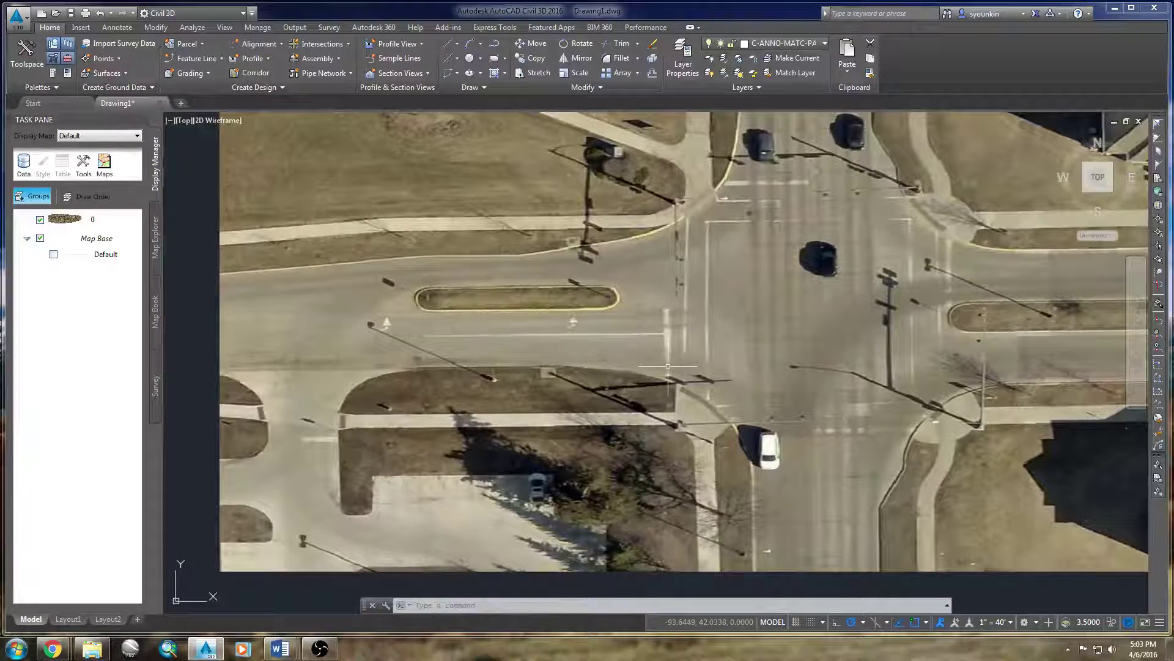
pyautogui.scroll(5, 661, 366)
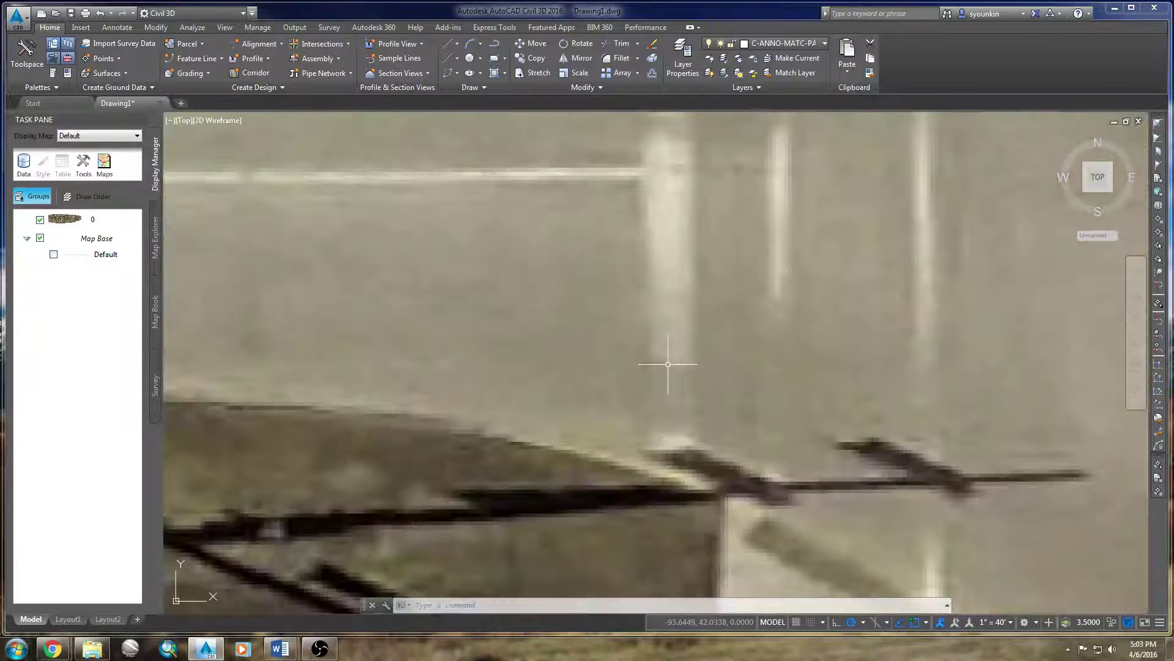
pyautogui.moveTo(654, 231); pyautogui.dragTo(684, 386, button='middle')
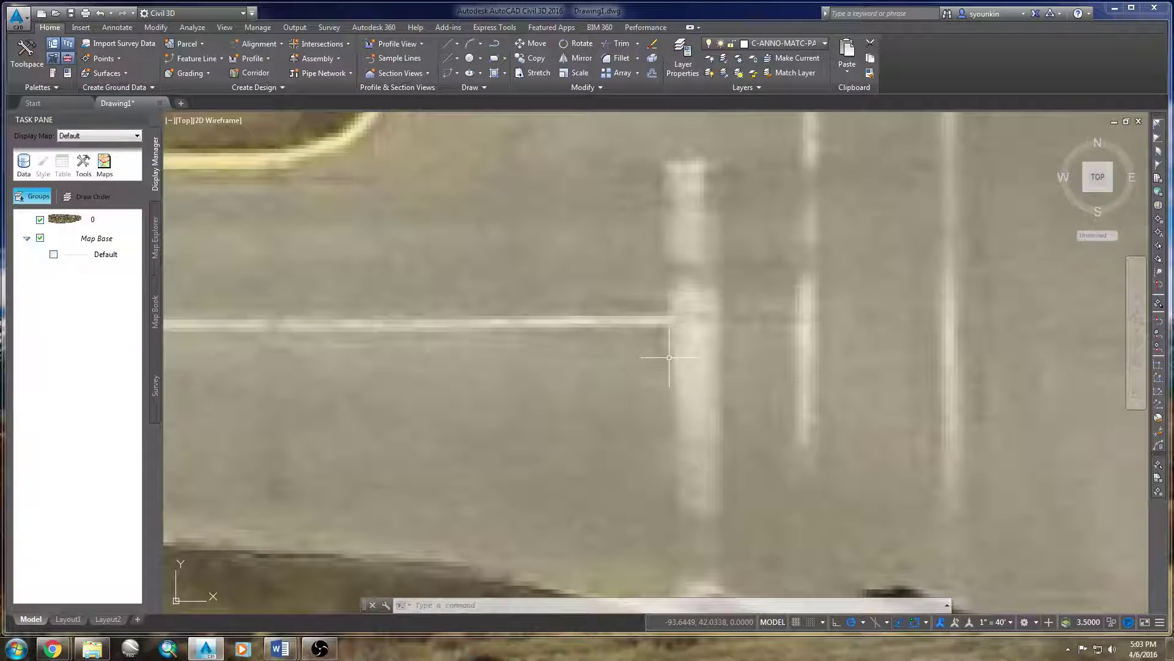
pyautogui.scroll(-4, 535, 320)
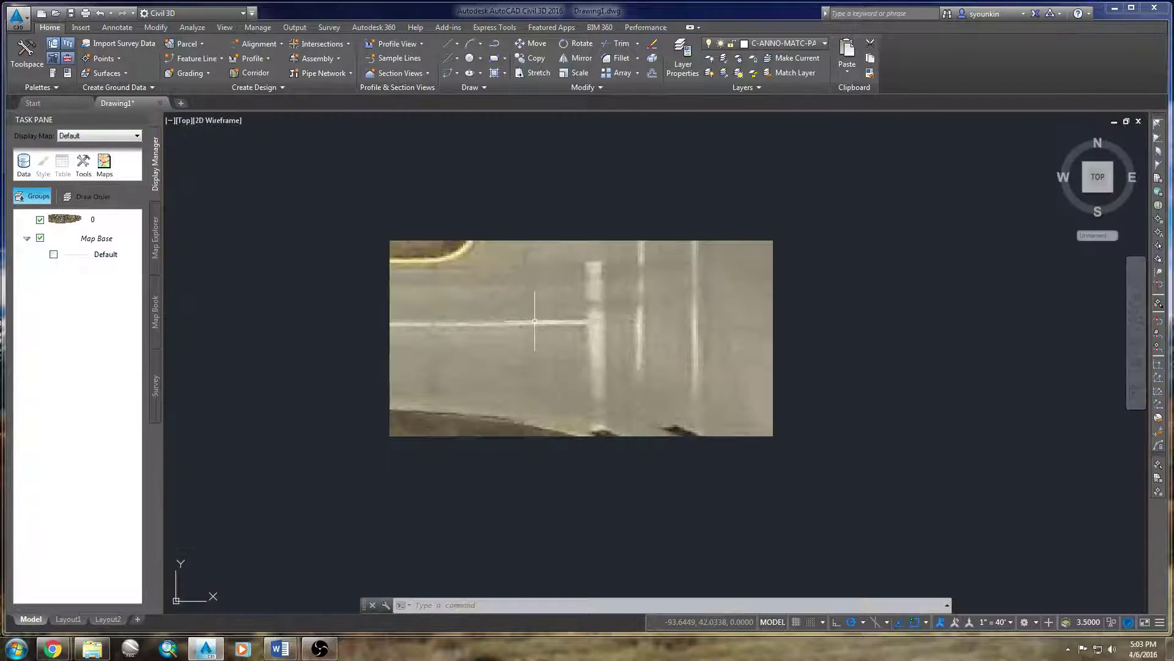
pyautogui.scroll(4, 535, 321)
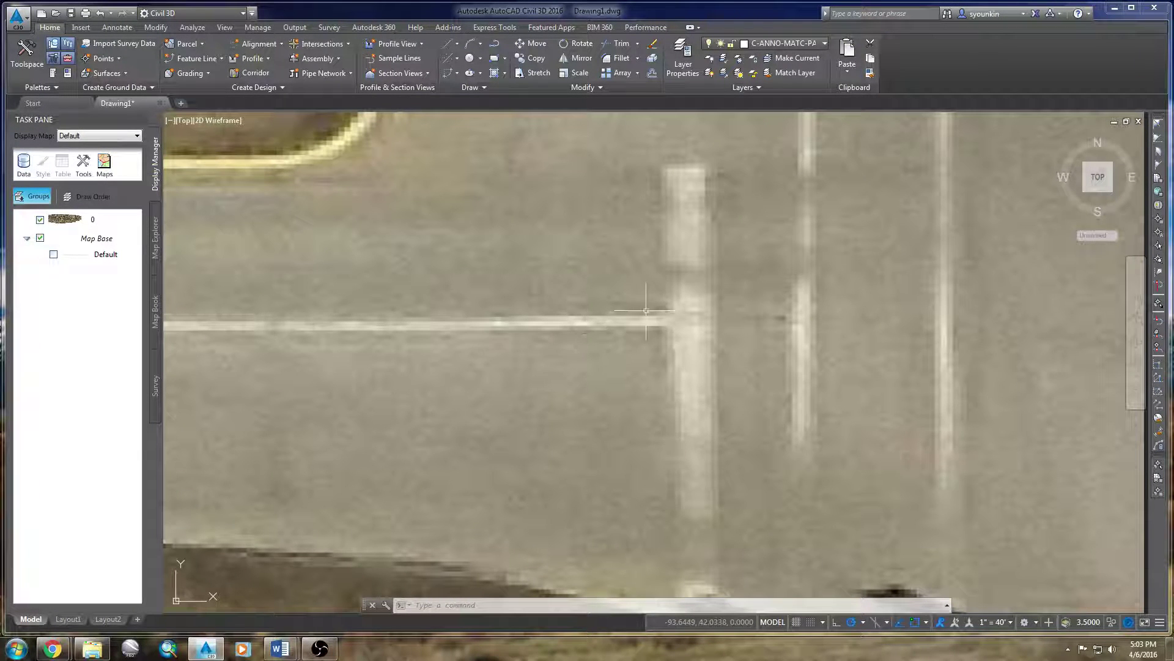
pyautogui.moveTo(637, 310); pyautogui.dragTo(616, 320, button='middle')
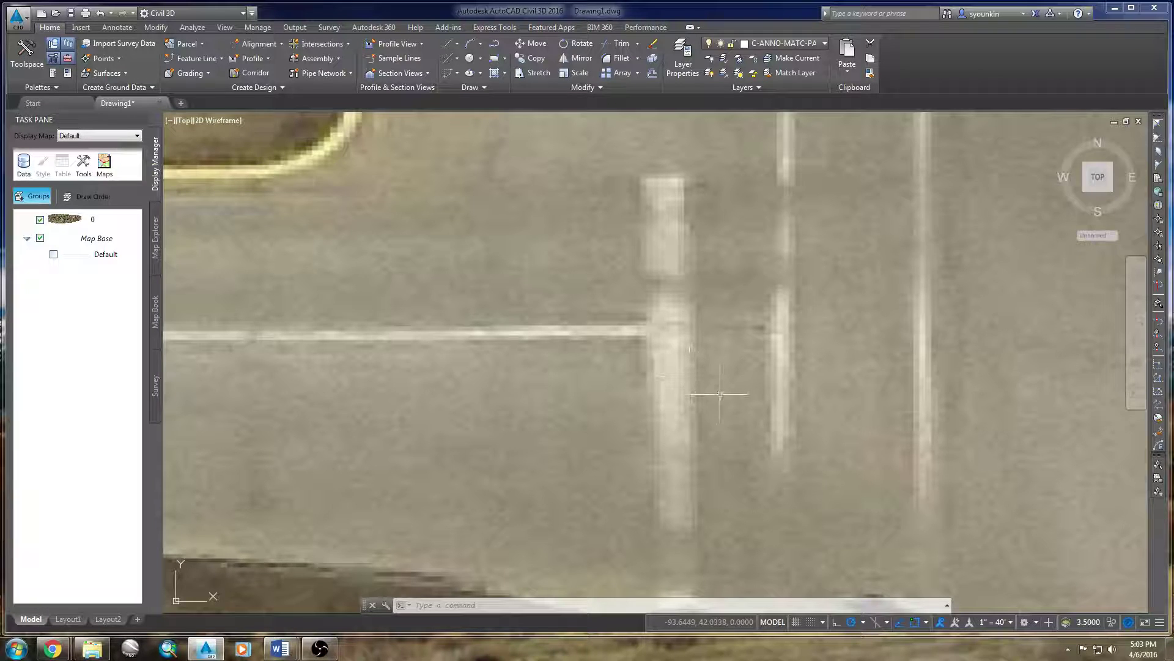
pyautogui.scroll(-10, 716, 384)
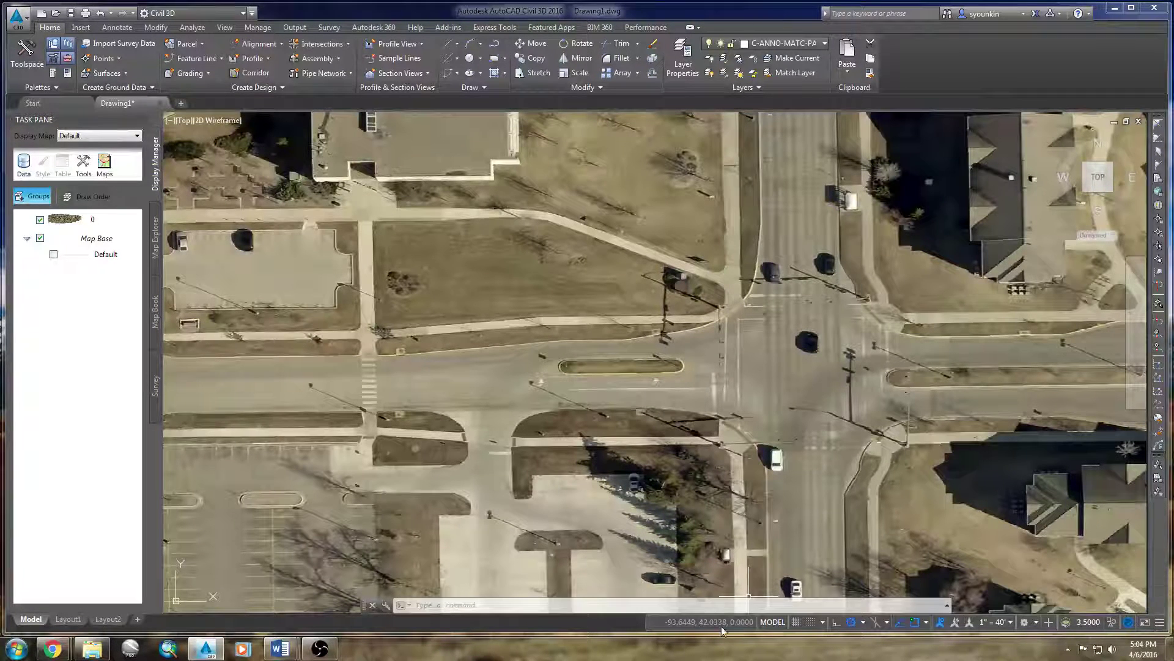
# - Check that the Coordinates read-out is enabled among the status bar display options, leaving the options unchanged
pyautogui.click(1159, 623)
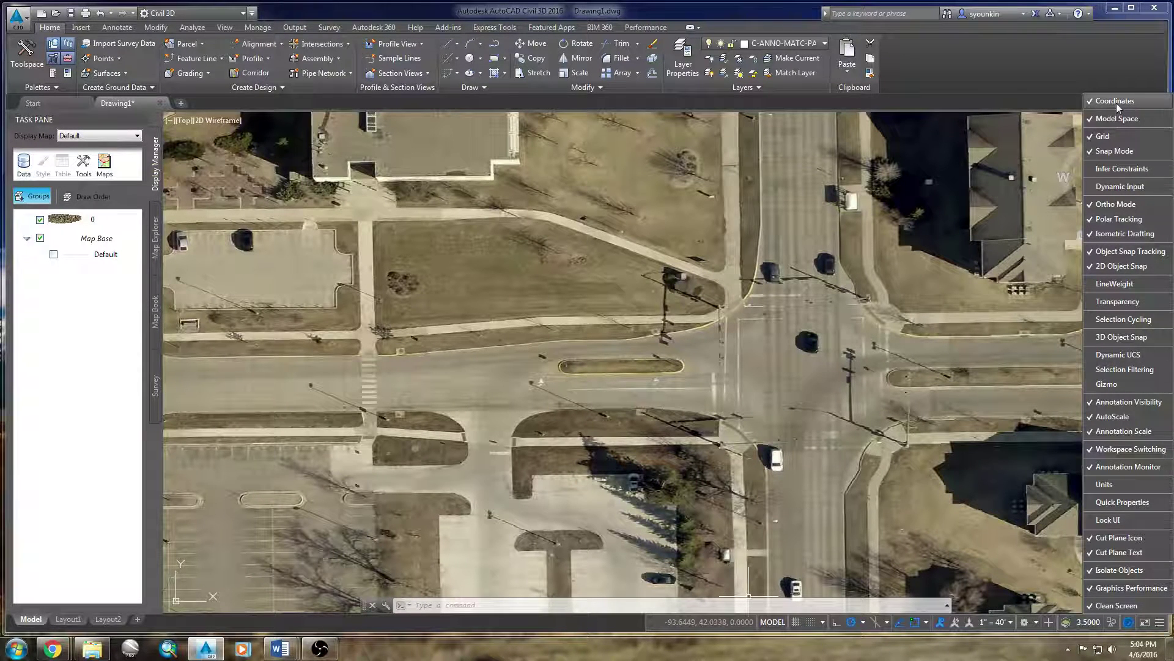
pyautogui.press('Escape')
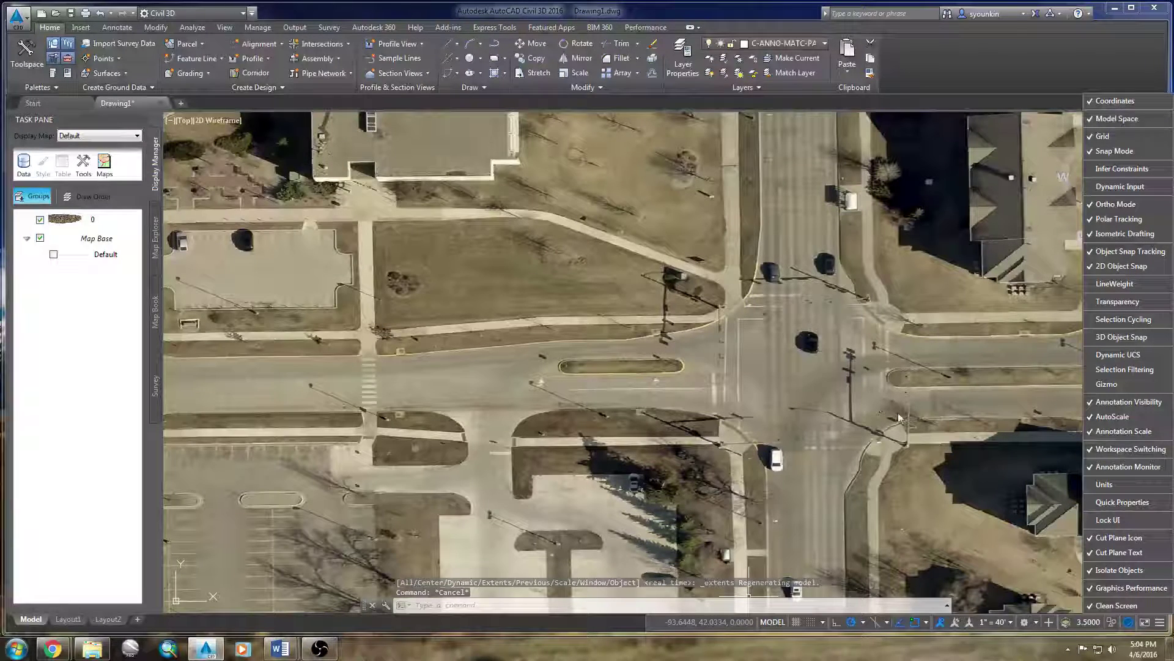
pyautogui.press('Escape')
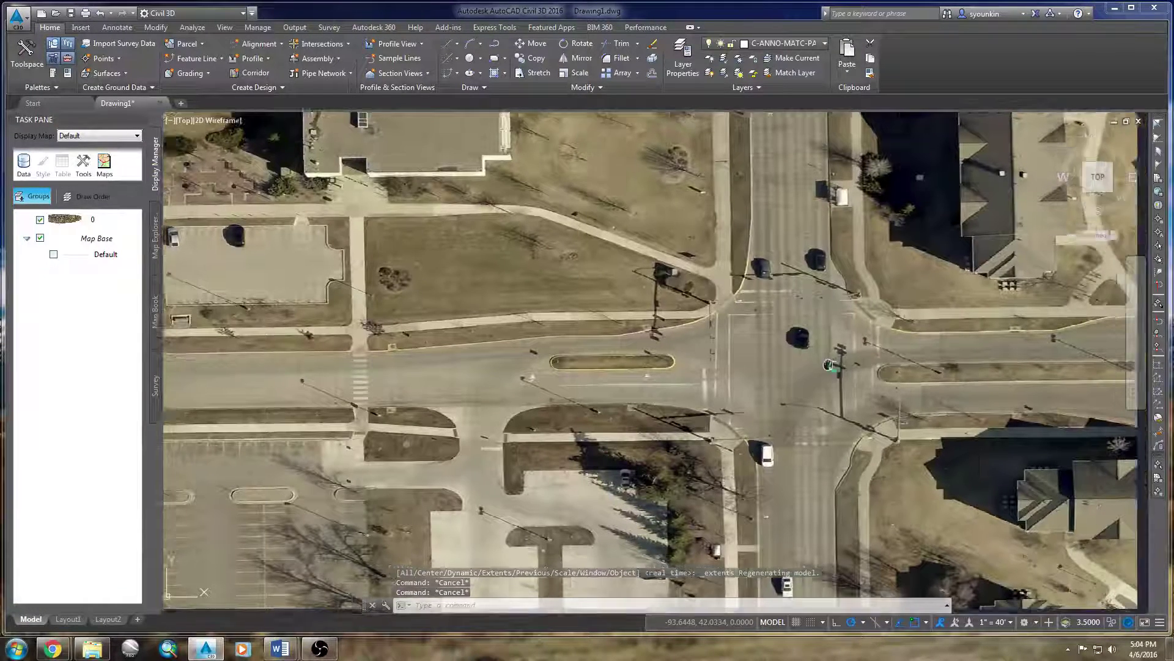
# - Check the road width south of the intersection by stretching a temporary line across it, and cancel the line
pyautogui.moveTo(801, 361); pyautogui.dragTo(725, 335, button='middle')
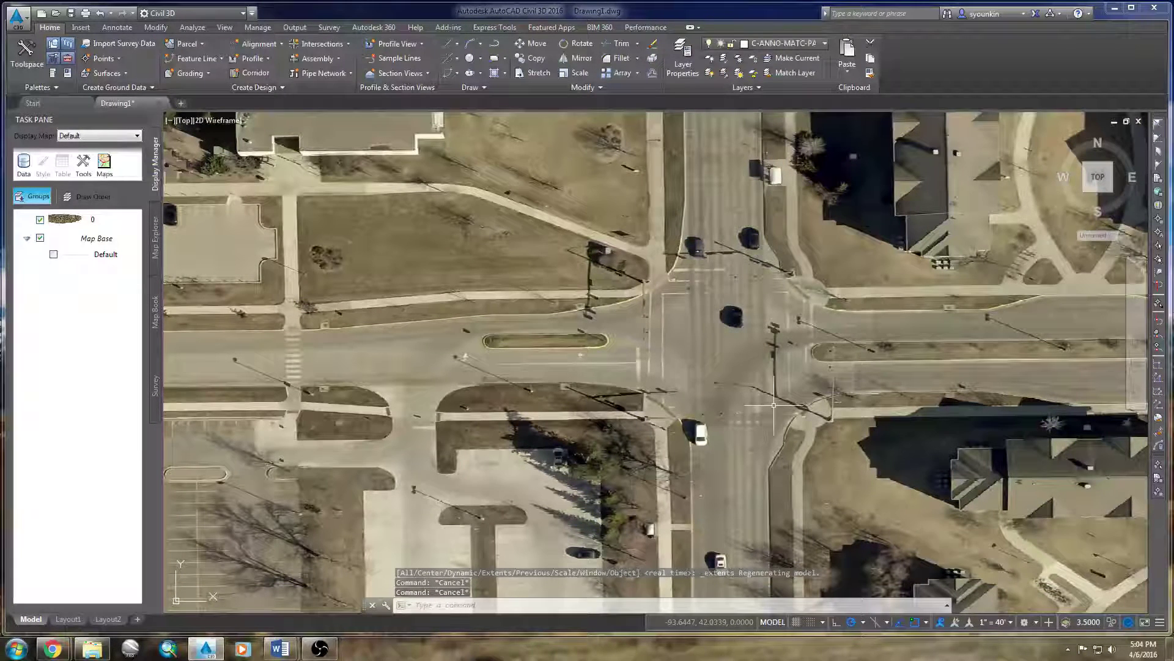
pyautogui.write('l')
pyautogui.press('Return')
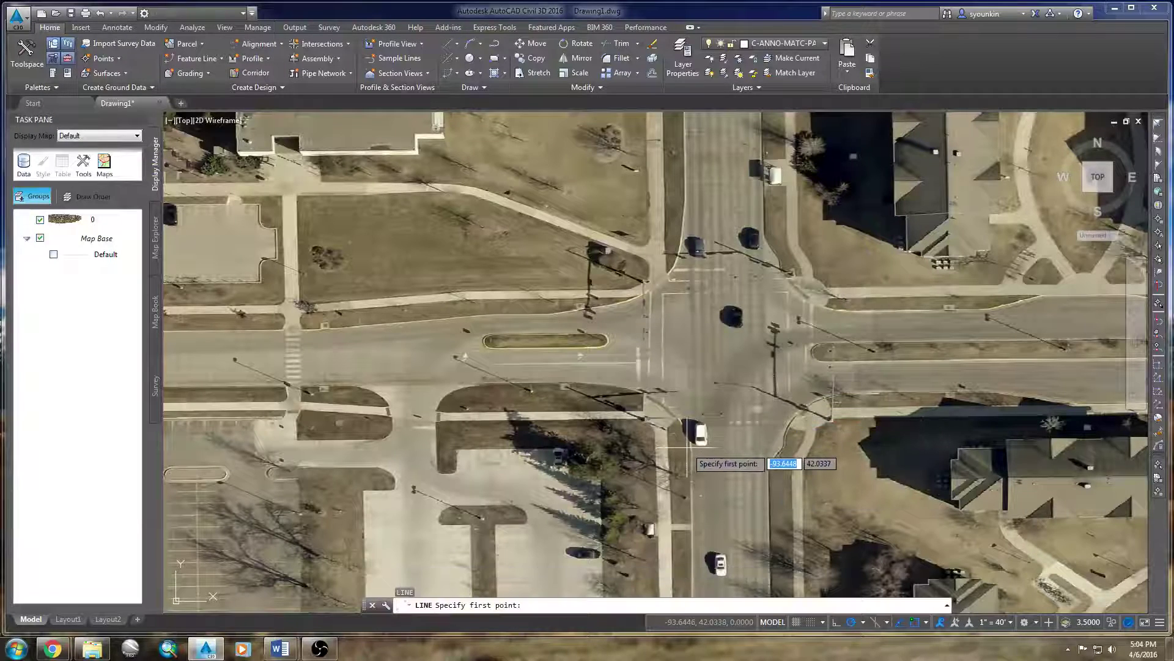
pyautogui.click(680, 432)
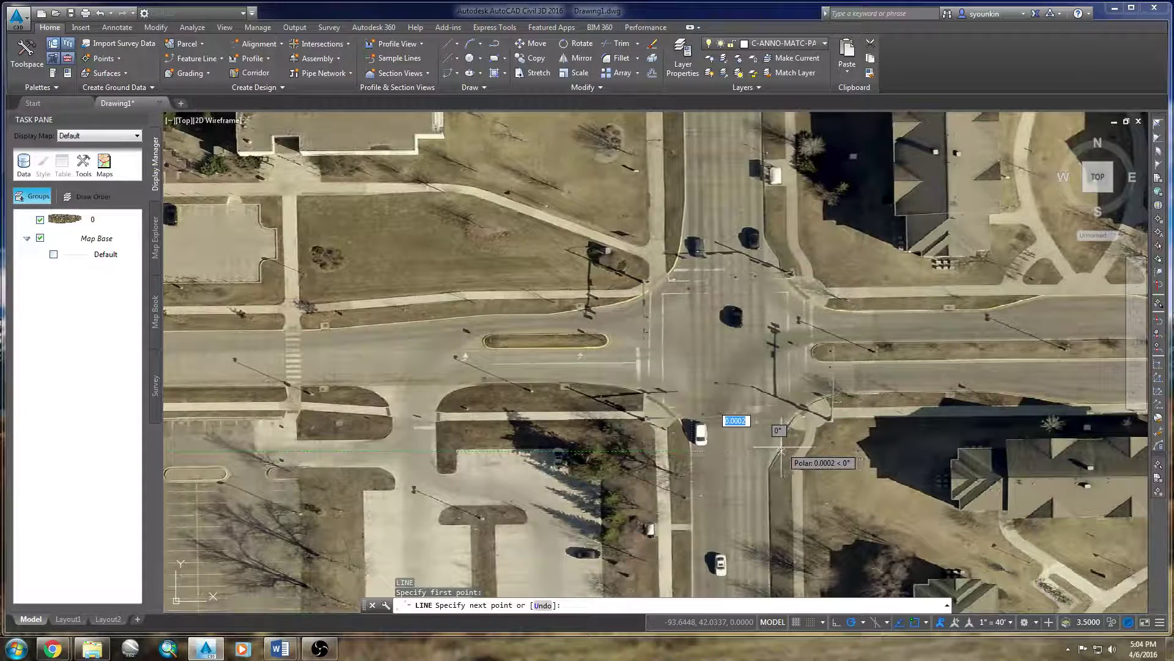
pyautogui.press('Escape')
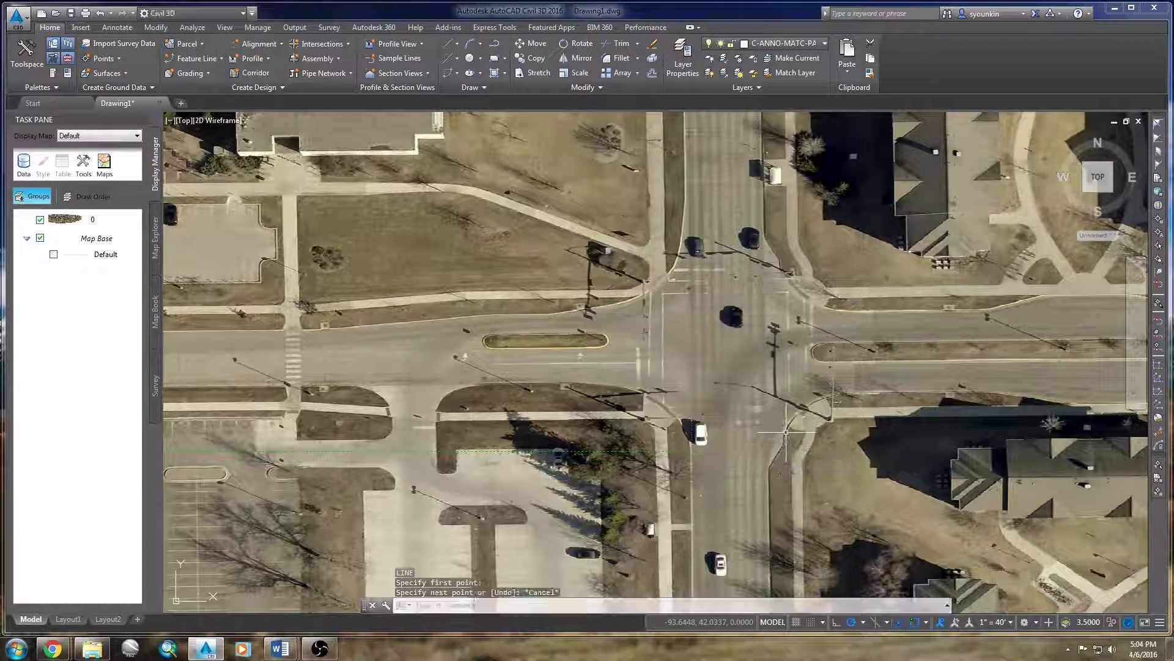
# - Use MAPCSASSIGN to find EPSG code 3417 and assign IA83-NF (NAD83 Iowa State Planes, North Zone, US Foot) to the drawing
pyautogui.write('WE')
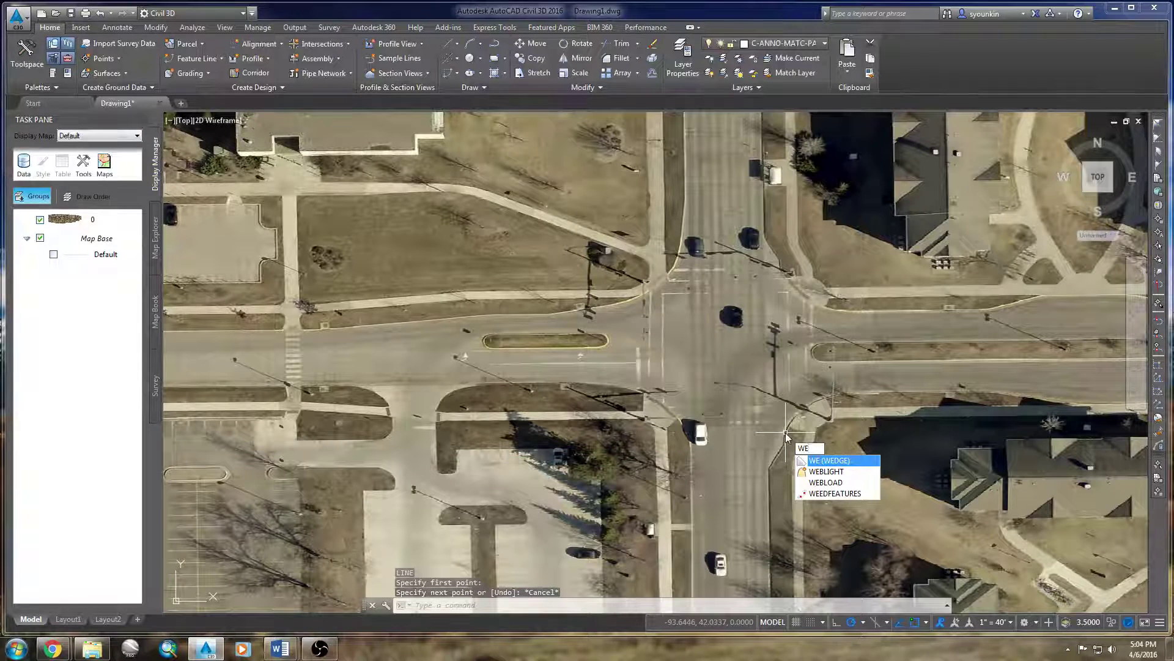
pyautogui.press('BackSpace')
pyautogui.press('BackSpace')
pyautogui.write('mapcs')
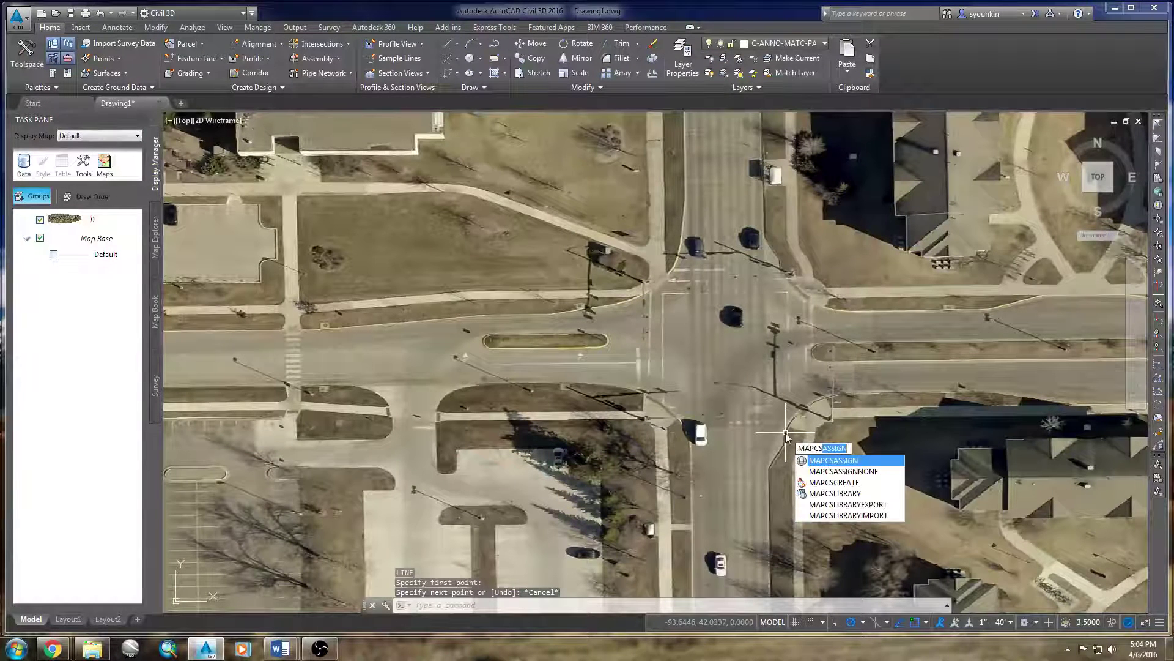
pyautogui.press('Return')
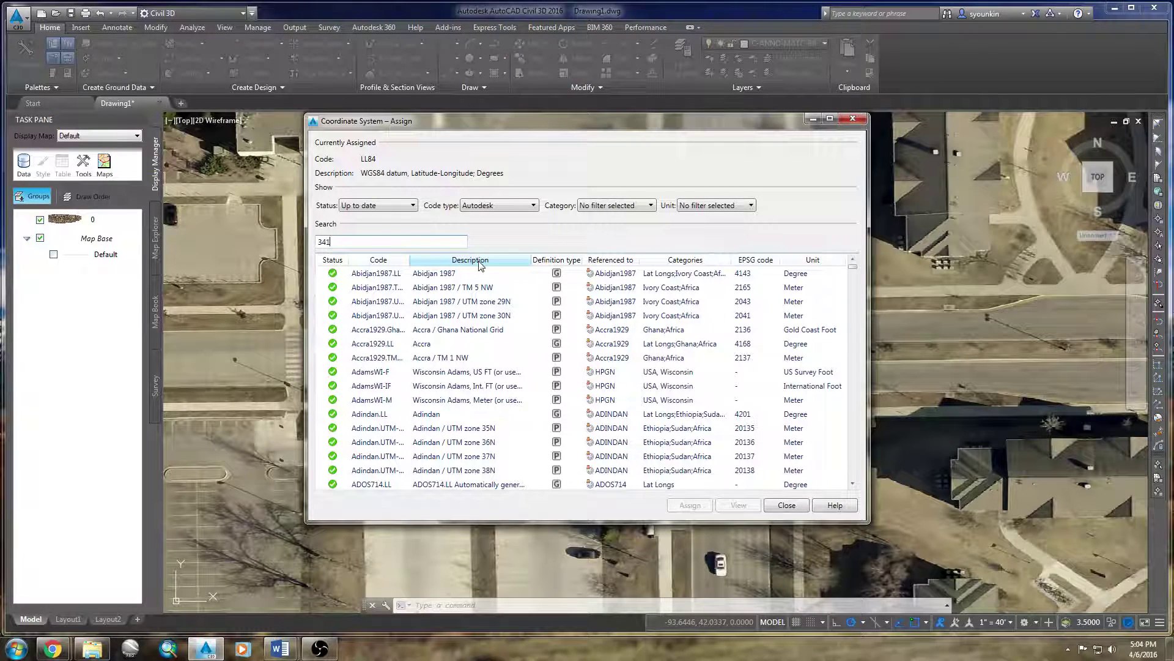
pyautogui.write('7')
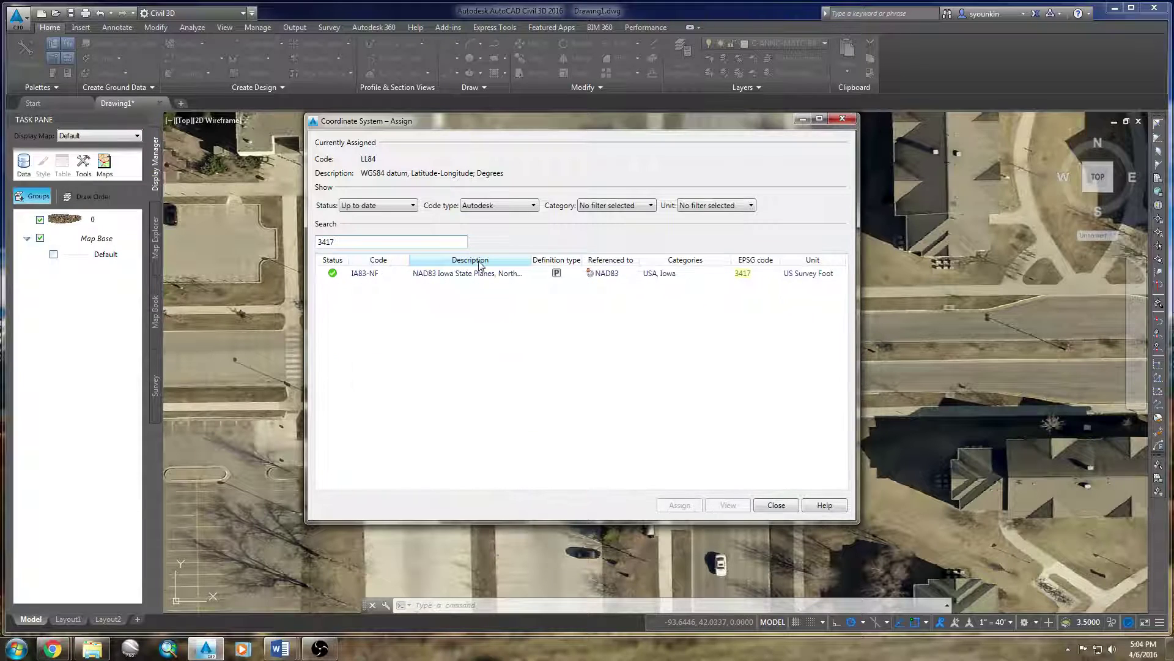
pyautogui.doubleClick(530, 260)
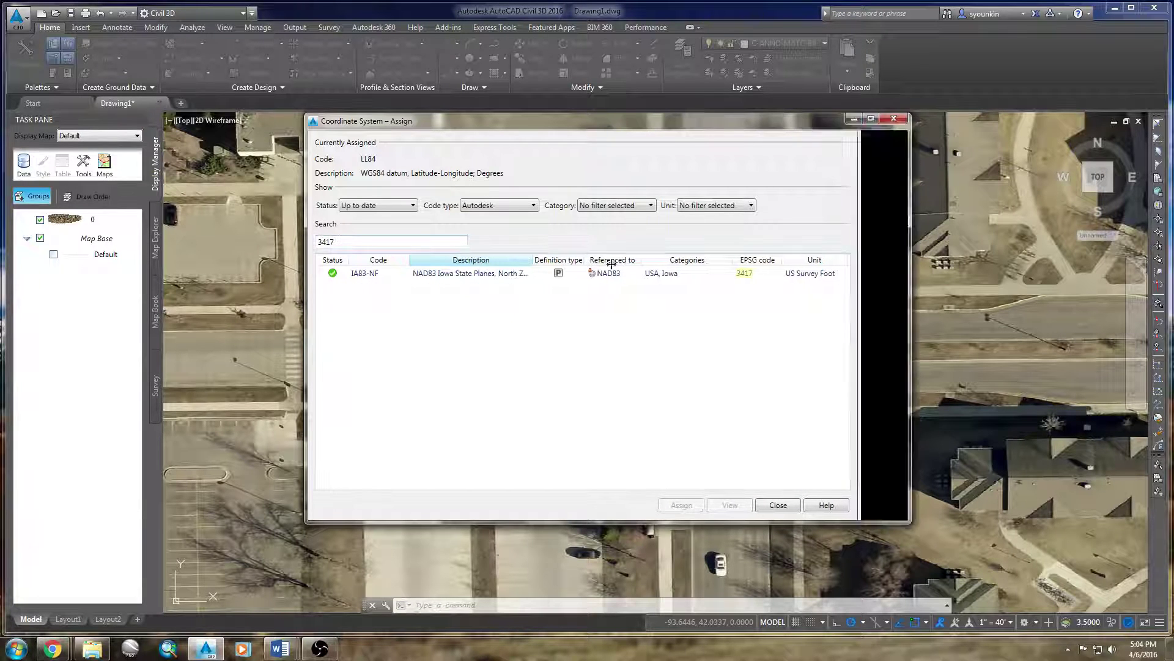
pyautogui.click(524, 275)
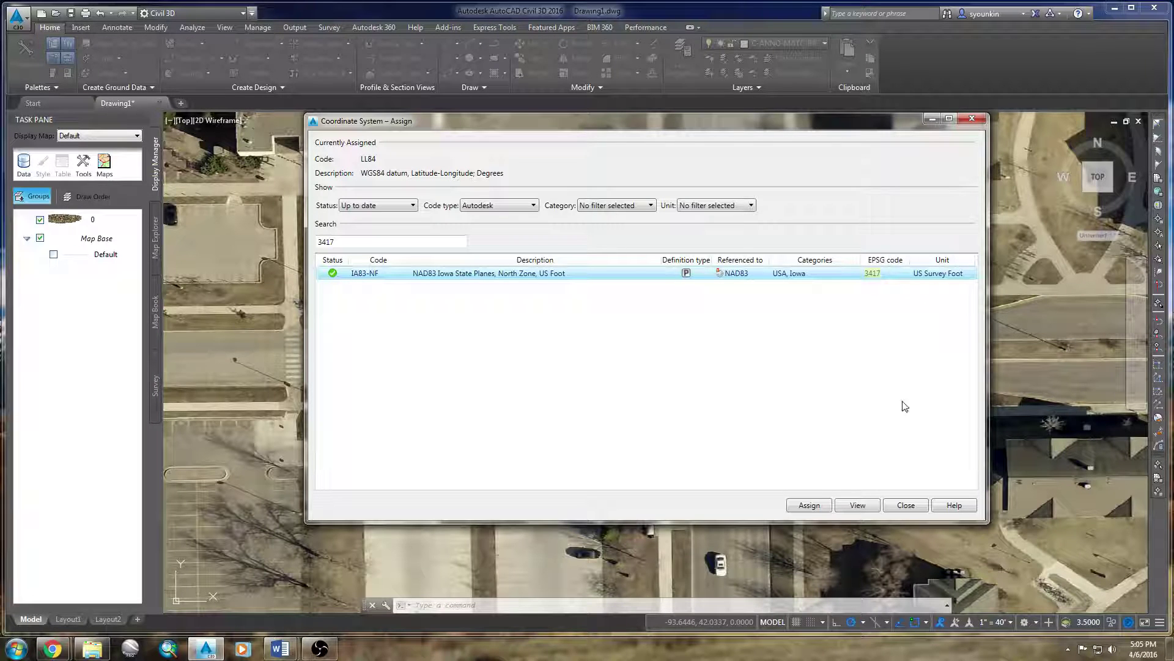
pyautogui.click(811, 506)
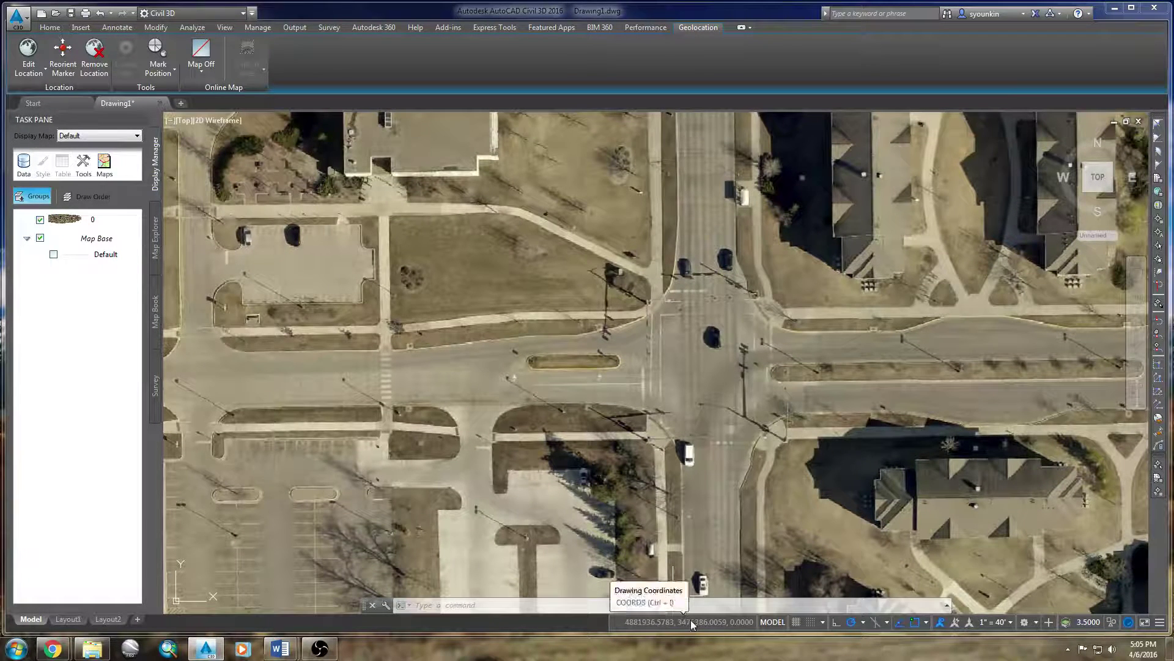
# - Recheck the road width south of the intersection in the assigned coordinate system with a temporary line, and cancel it
pyautogui.write('L')
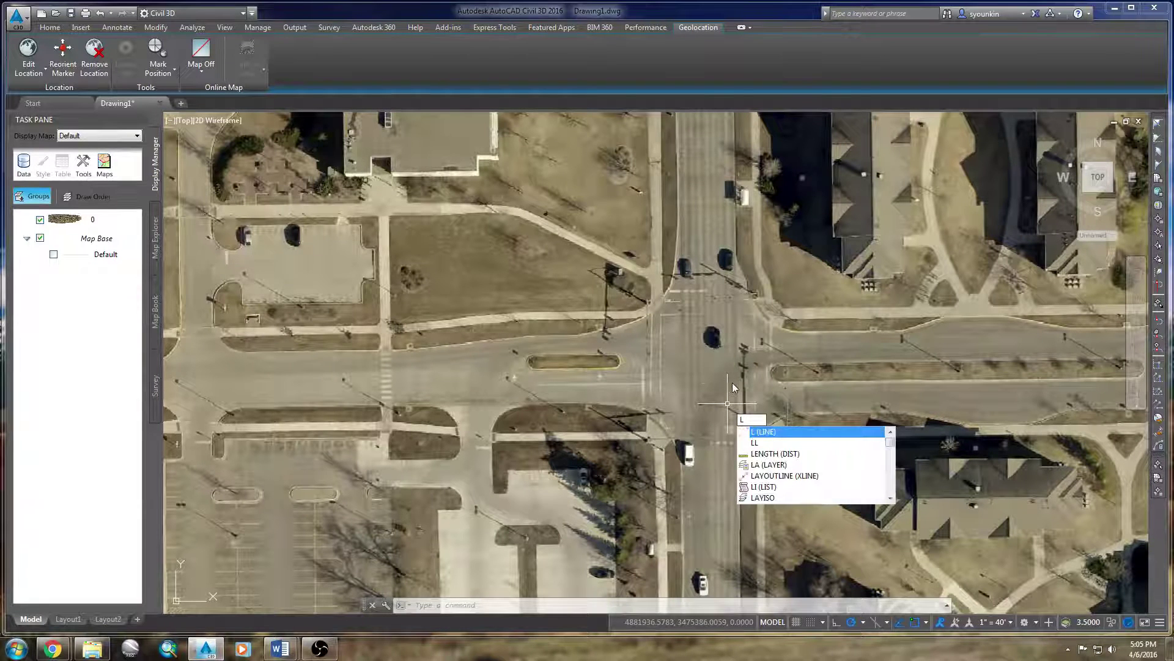
pyautogui.press('Return')
pyautogui.click(682, 474)
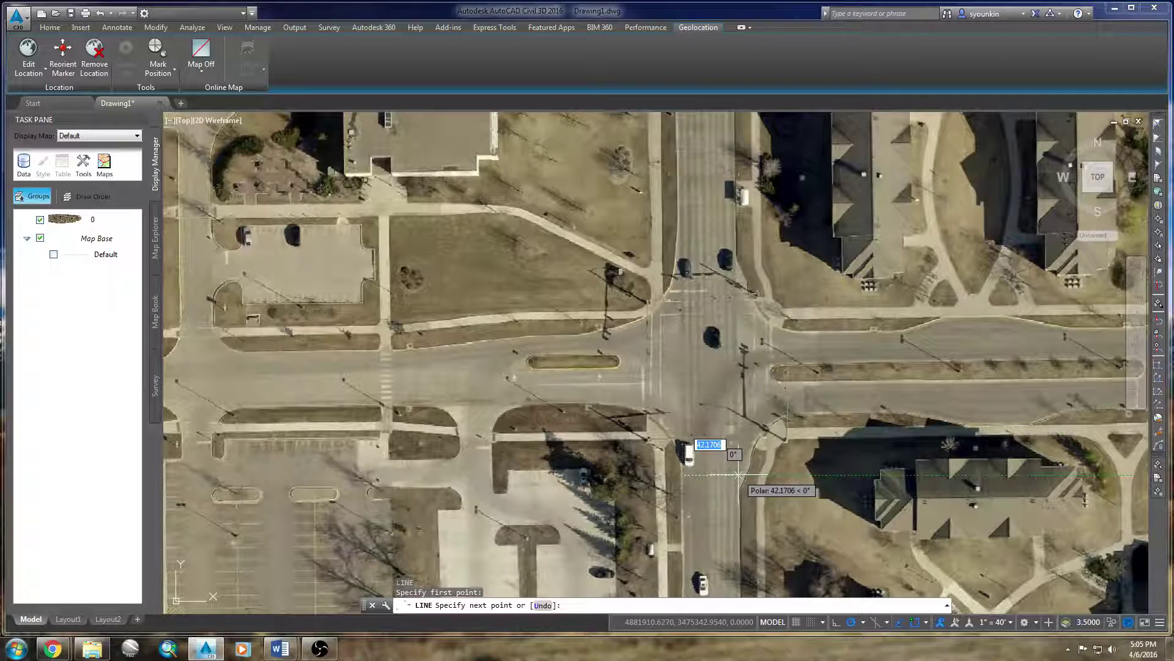
pyautogui.press('Escape')
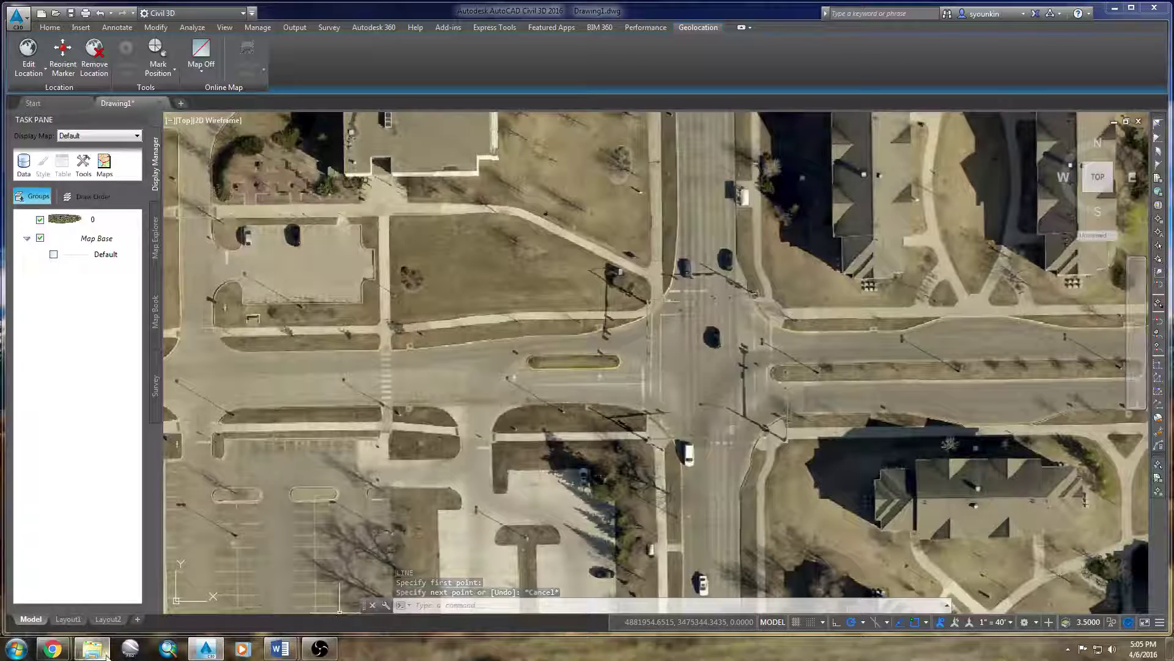
pyautogui.moveTo(107, 656)
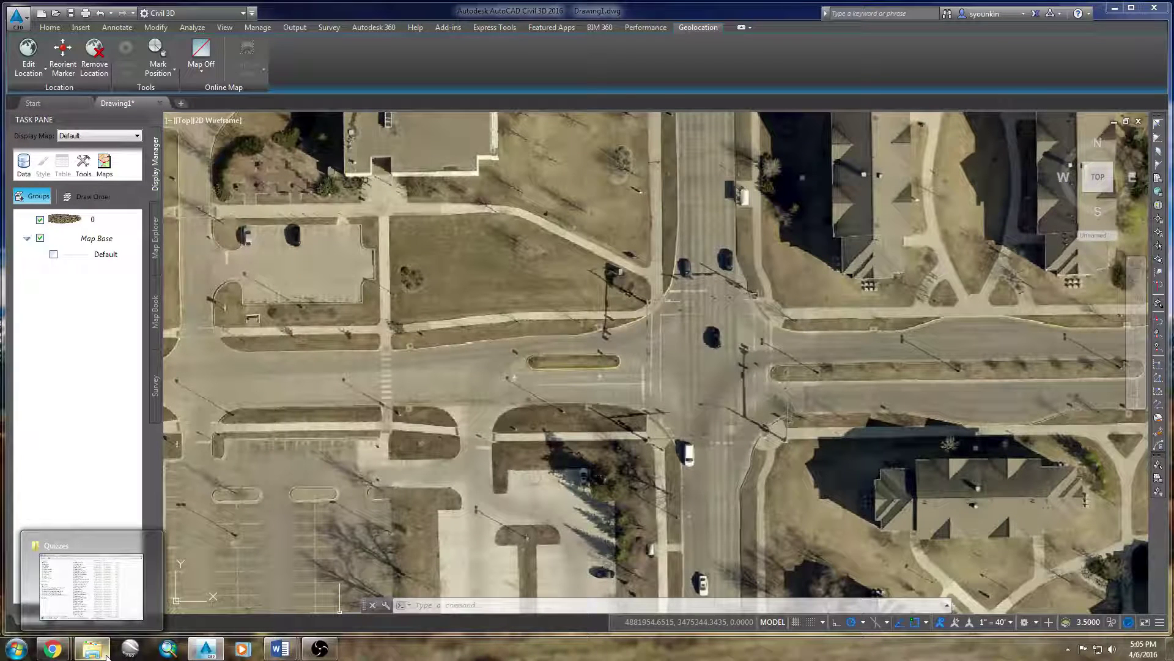